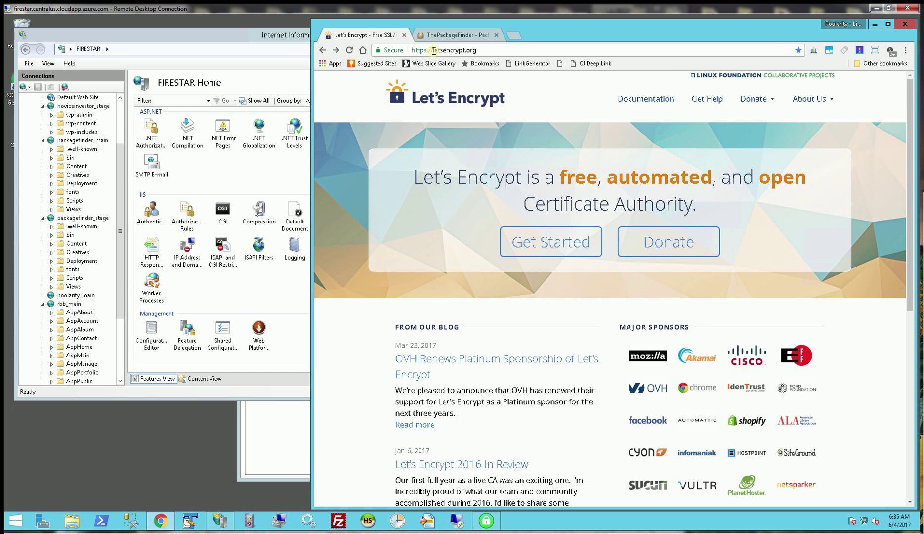
Highlight the letsencrypt.org address in Chrome's address bar
drag(433, 50, 505, 51)
On thePackageFinder tab, inspect the site certificate's chain up to Let's Encrypt Authority X3
click(459, 36)
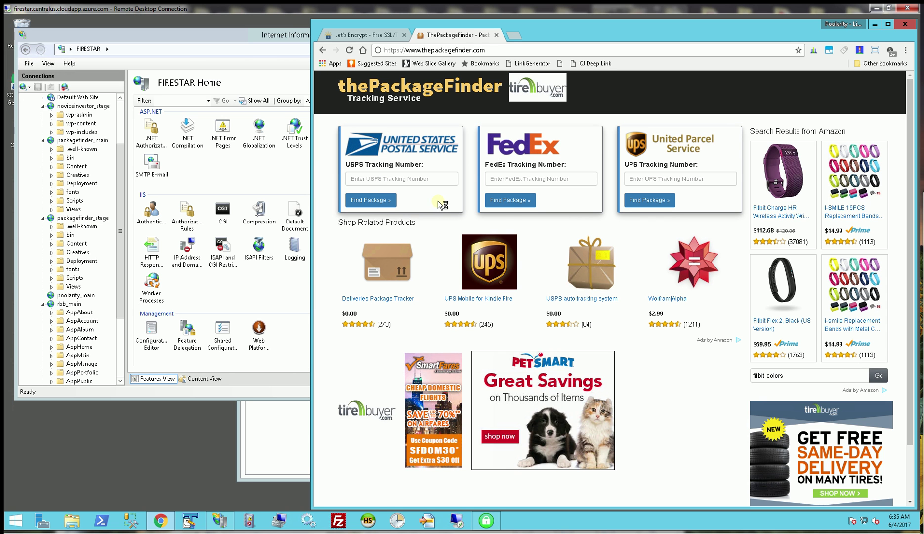
key(F12)
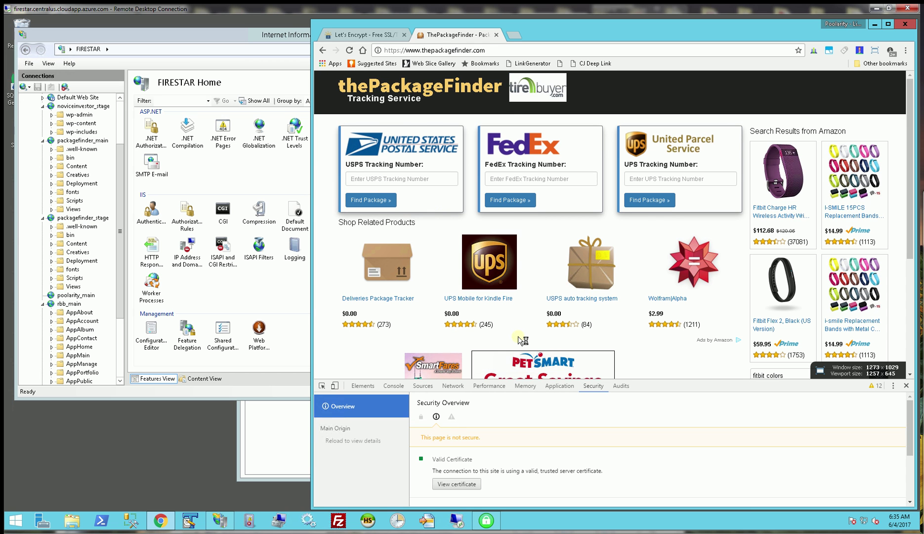
click(474, 486)
drag(419, 36, 508, 132)
click(447, 142)
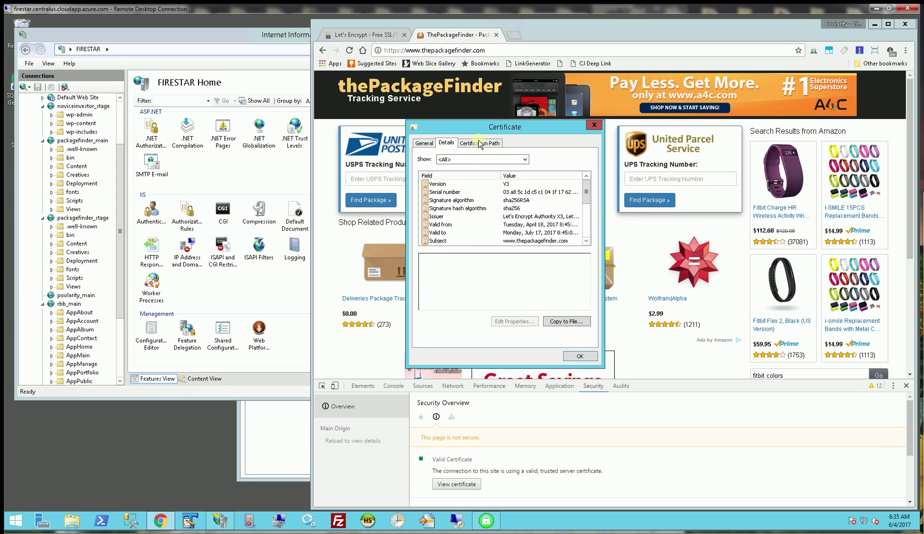
click(478, 143)
click(466, 175)
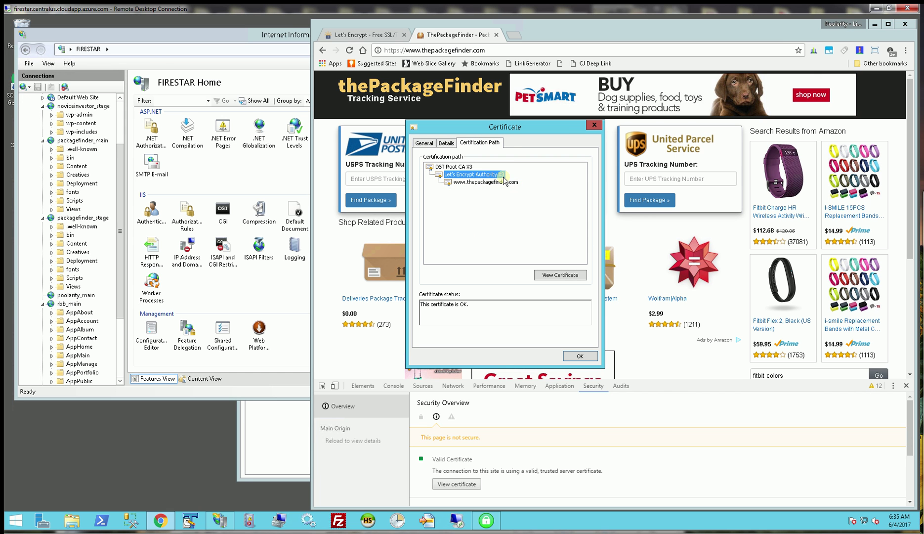
click(573, 358)
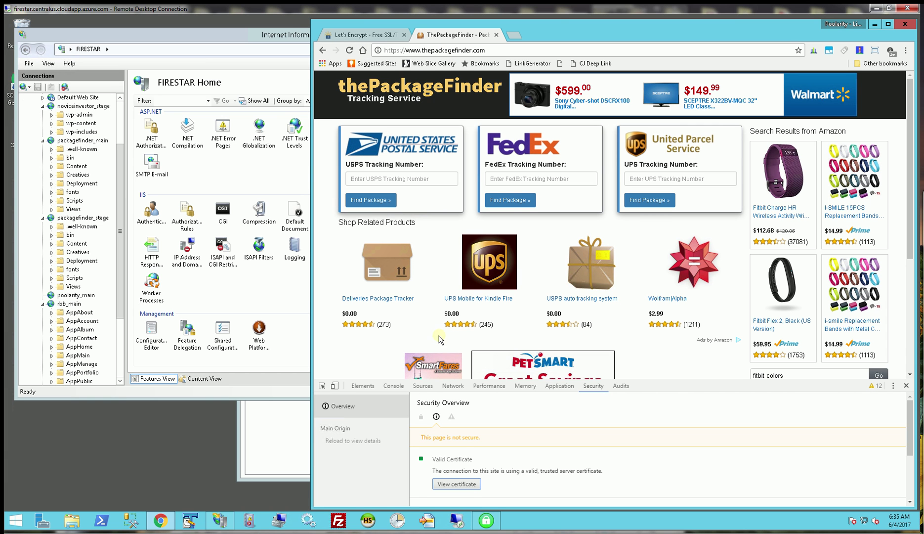
Recheck the certificate's General, Details and Certification Path tabs, then return to Let's Encrypt
click(458, 485)
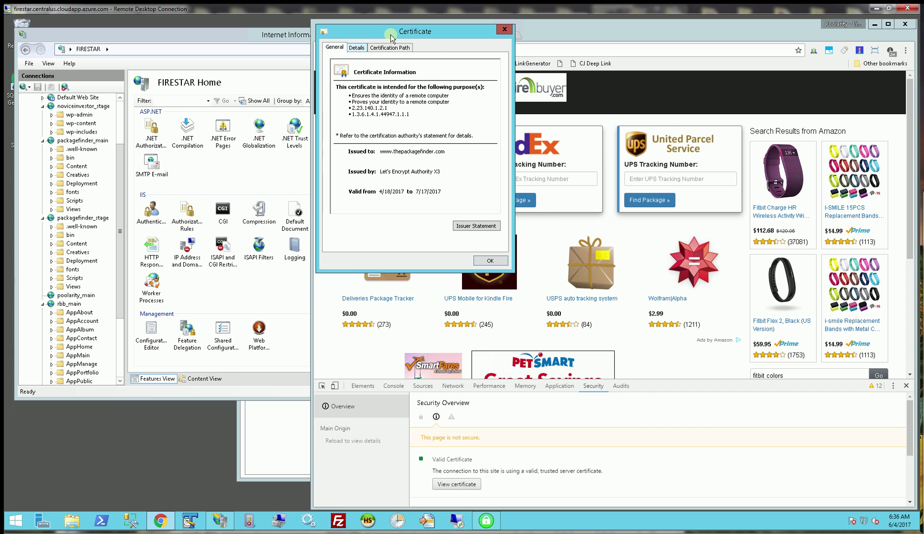
drag(393, 33, 477, 109)
click(441, 125)
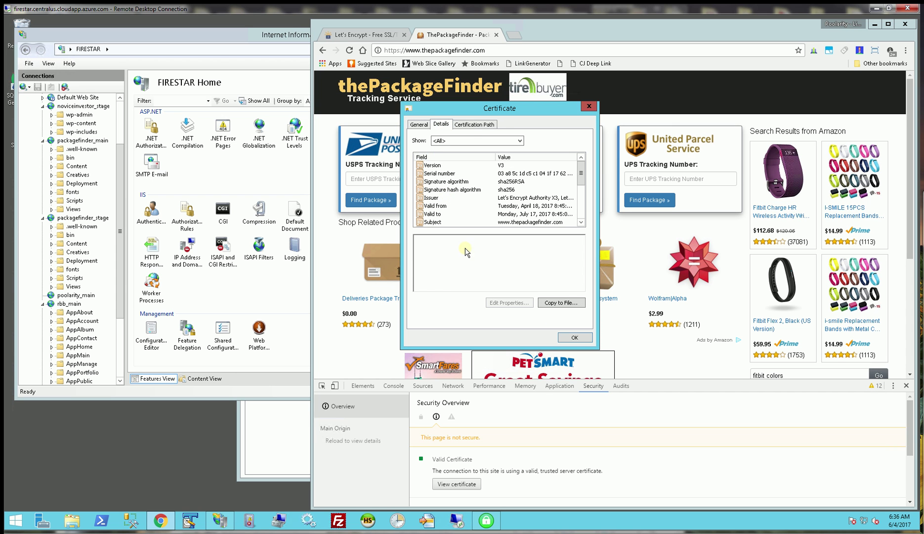
click(478, 126)
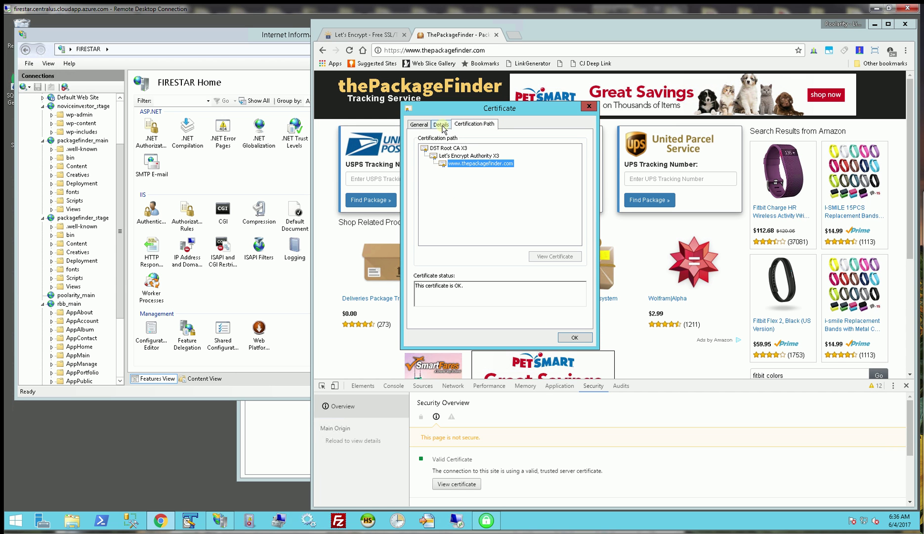
click(442, 125)
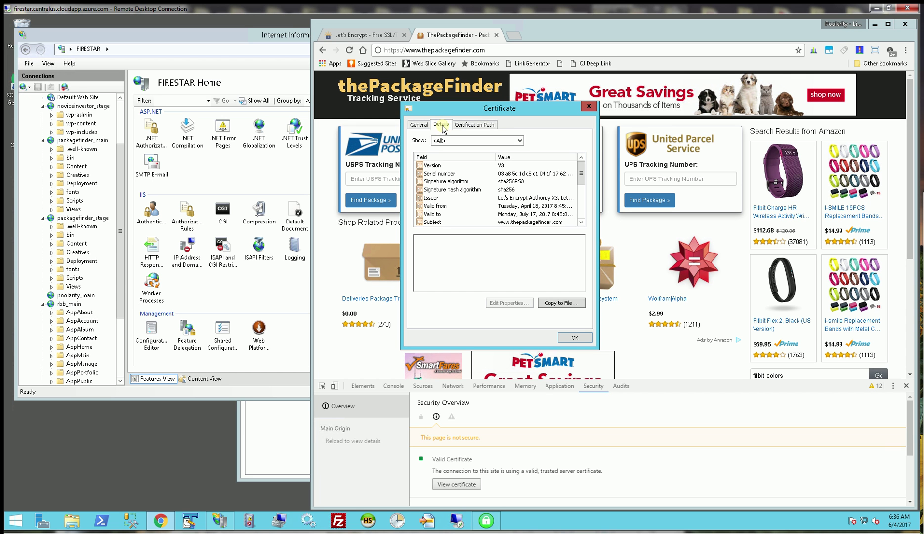
click(418, 125)
click(589, 106)
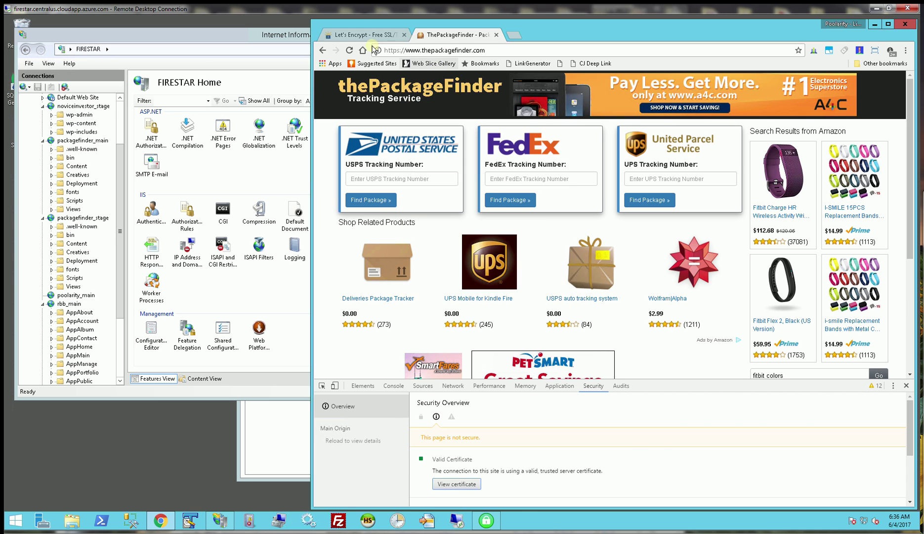
click(364, 34)
Go from Let's Encrypt Documentation to the ACME Client Implementations page
drag(433, 50, 476, 50)
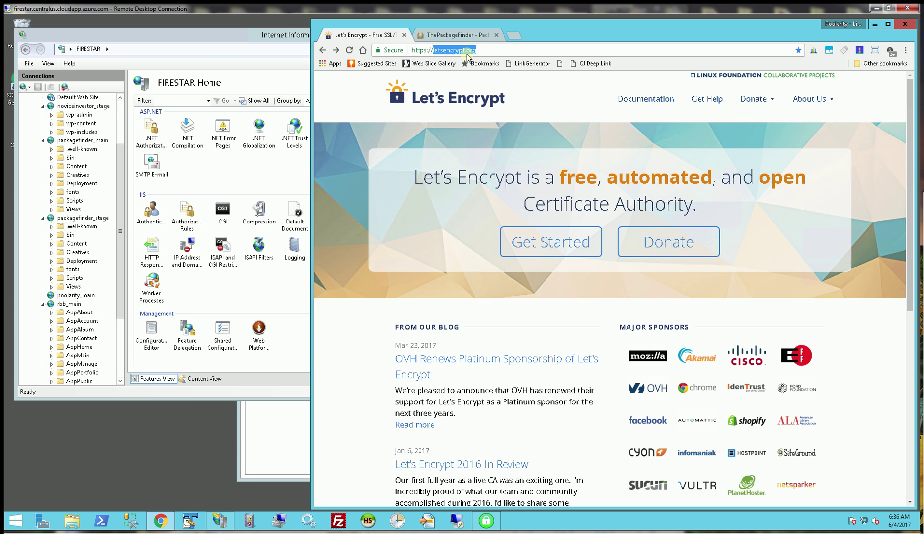
click(651, 102)
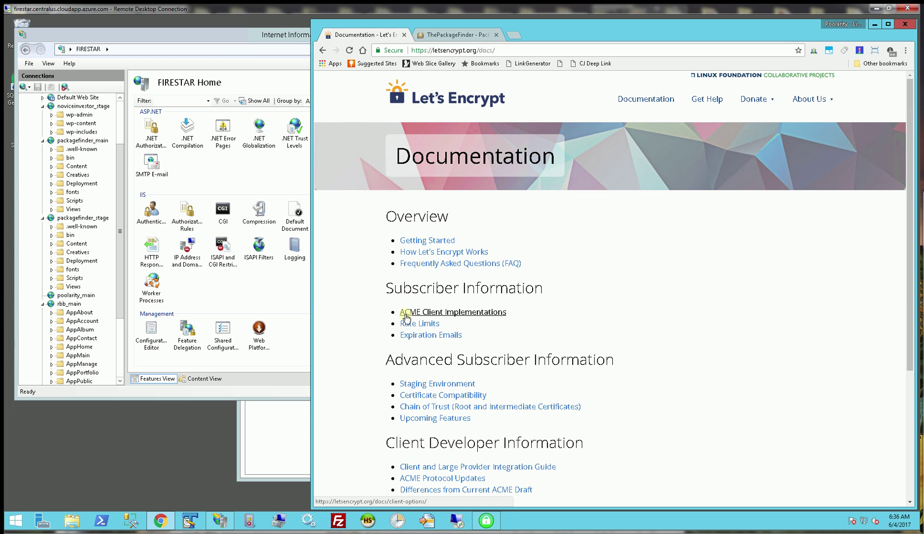
click(473, 312)
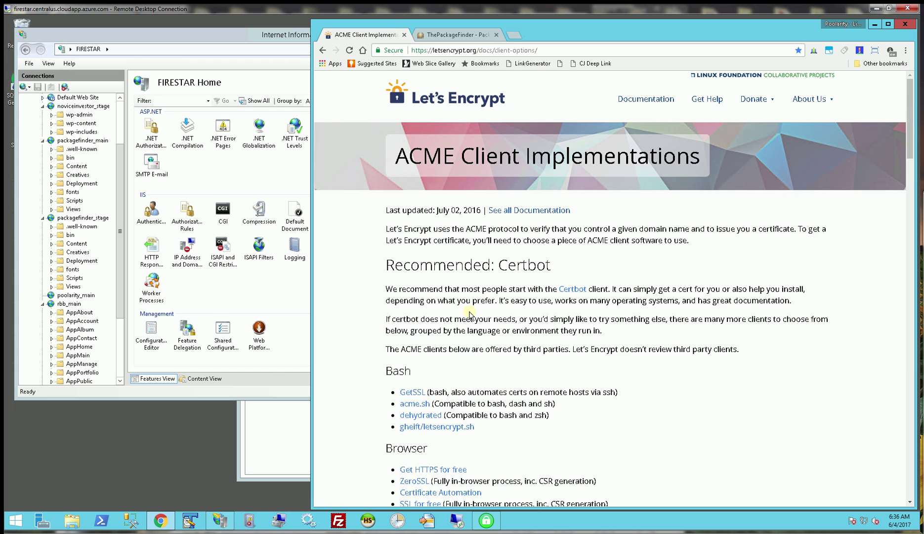
scroll(470, 314, down, 5)
scroll(470, 314, up, 1)
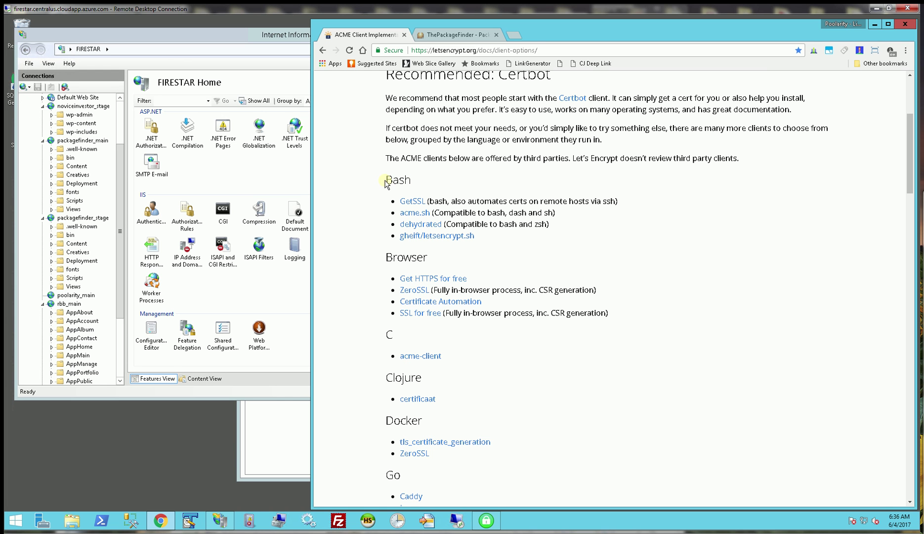
Look over the Bash clients, then scroll down to the Windows clients including Certify
drag(396, 182, 536, 250)
click(443, 200)
scroll(443, 201, down, 1)
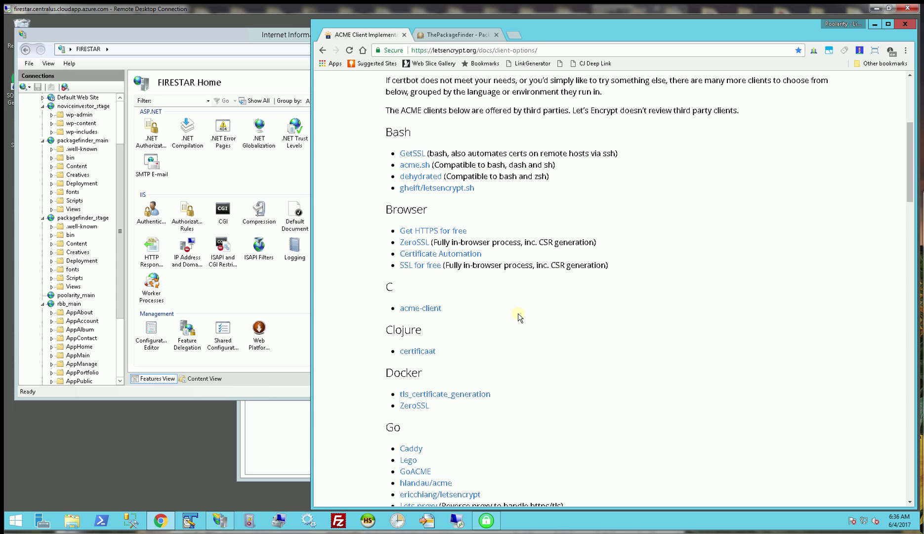
scroll(514, 311, down, 3)
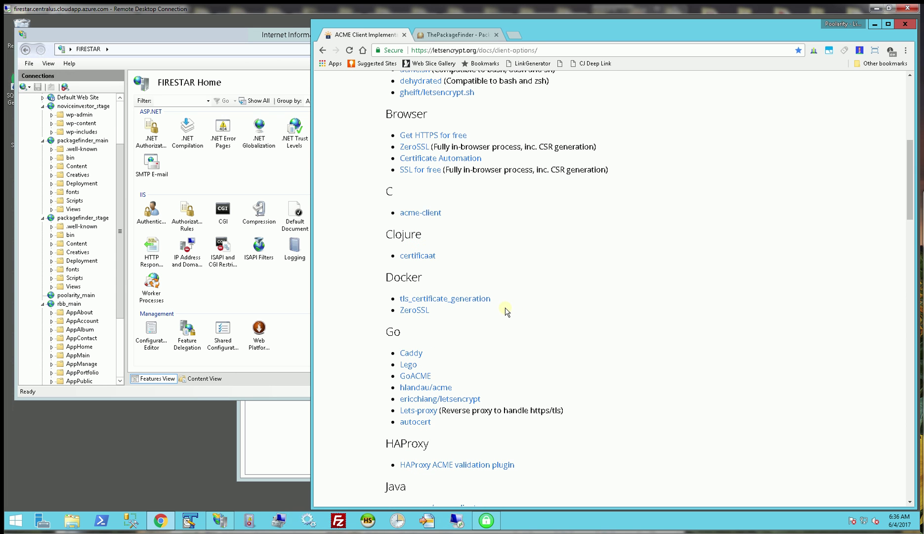
scroll(455, 301, down, 1)
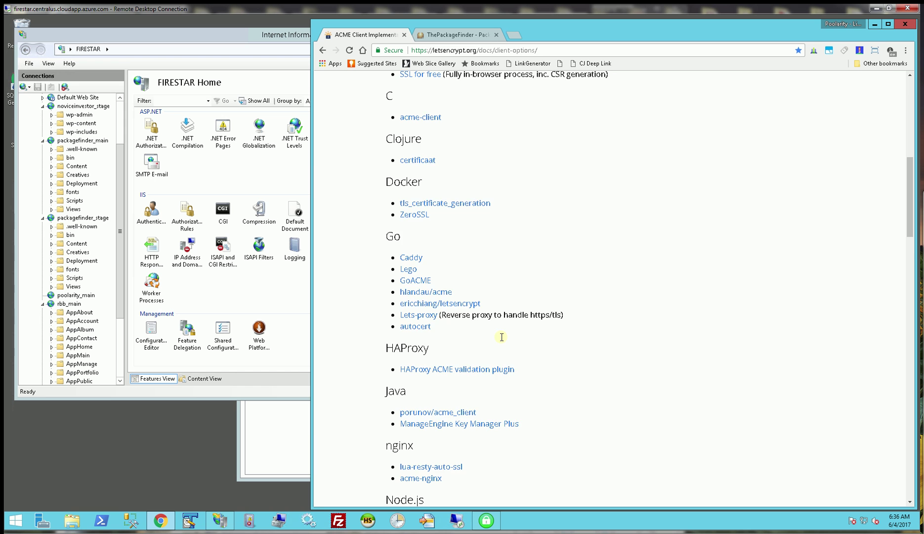
scroll(494, 331, down, 3)
scroll(455, 328, down, 1)
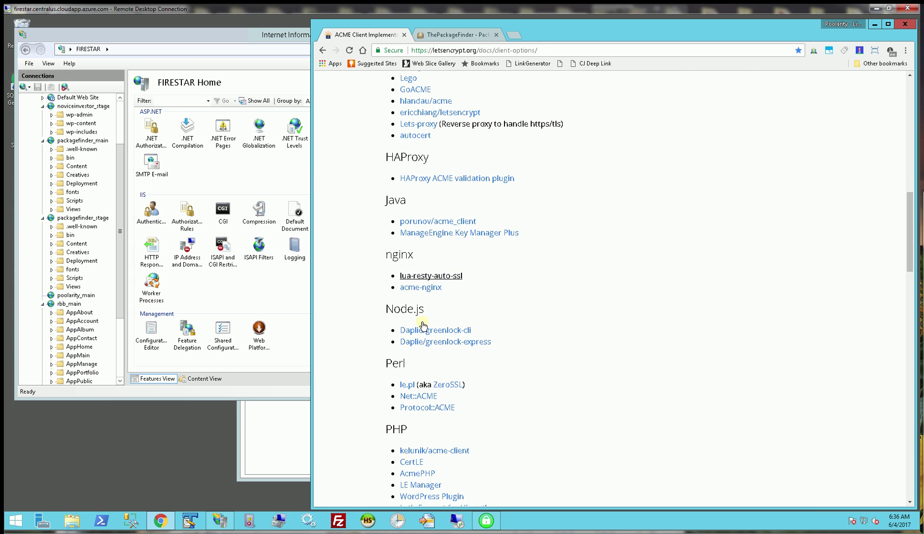
scroll(470, 366, down, 3)
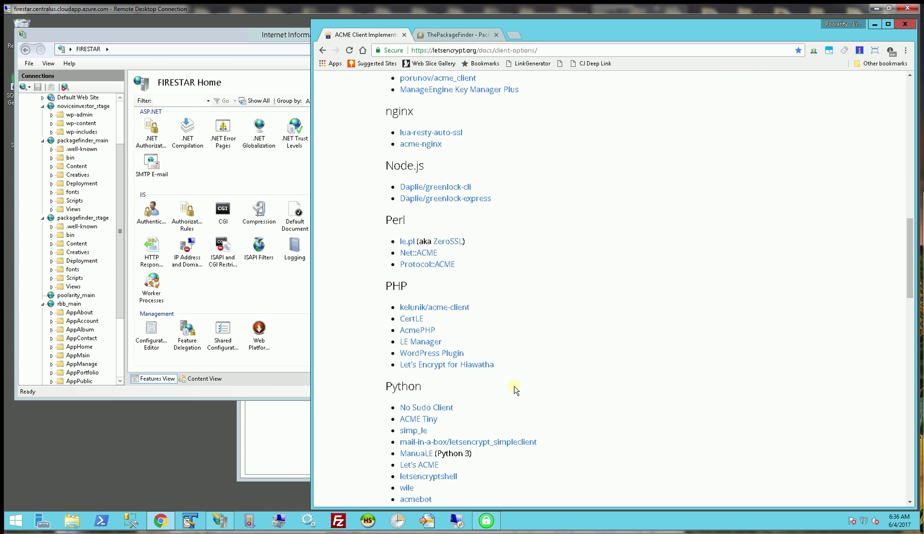
scroll(514, 389, down, 8)
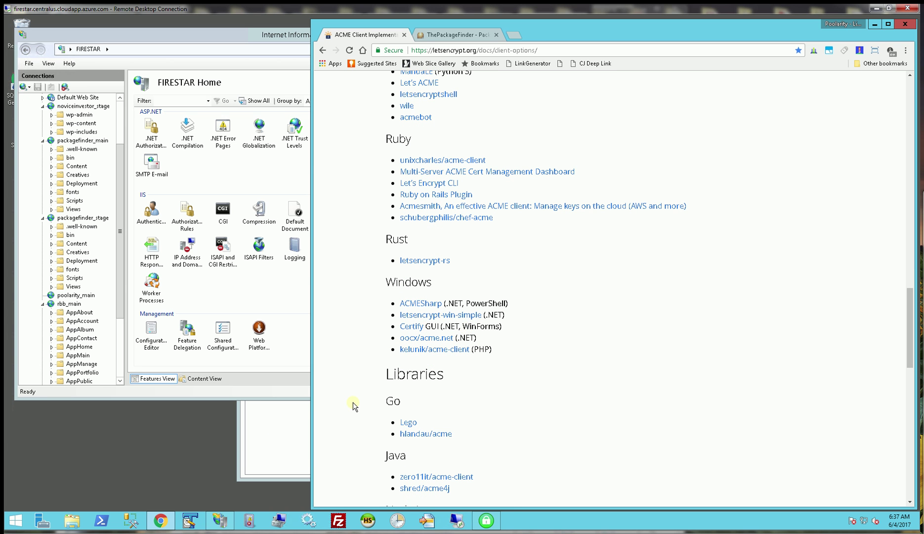
In Certify's vault, review the stage and www entries, ending on expired thepackagefinder.com (-46 days)
click(278, 443)
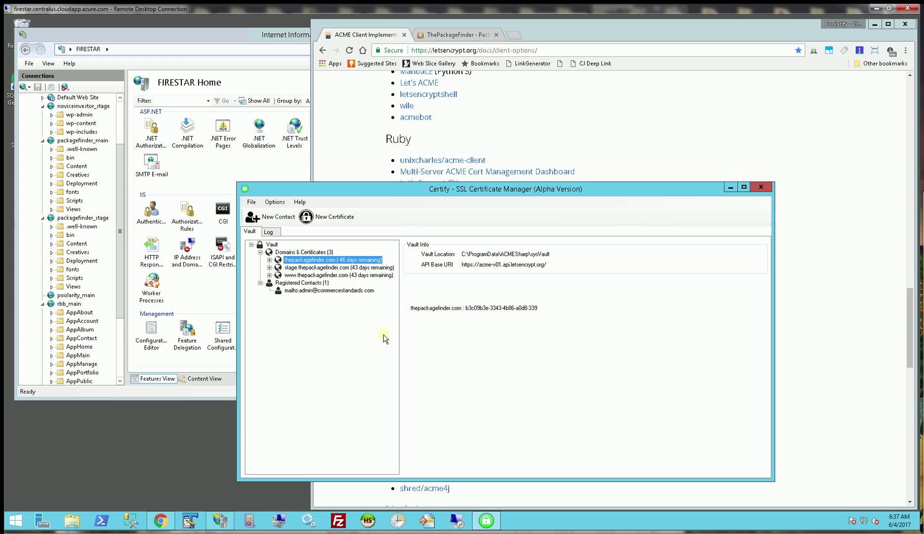
click(319, 267)
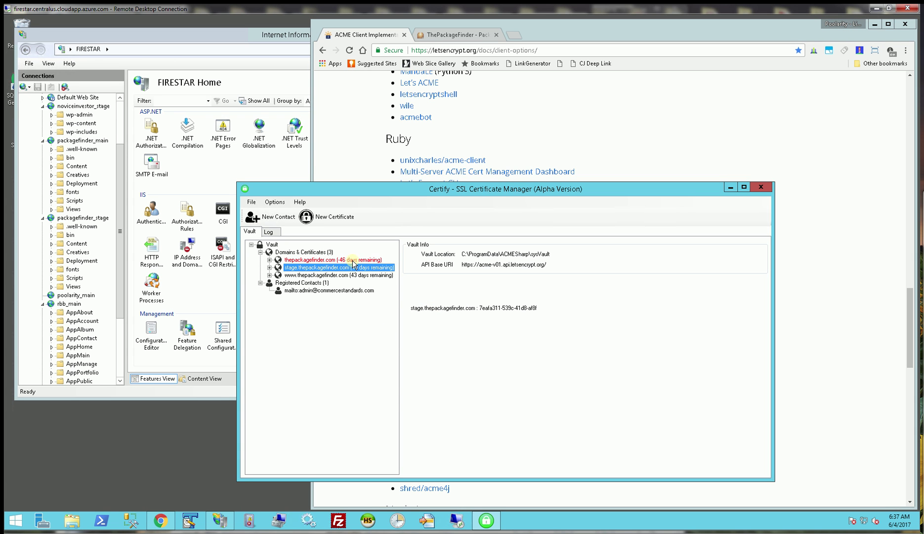
click(348, 260)
click(357, 268)
click(370, 276)
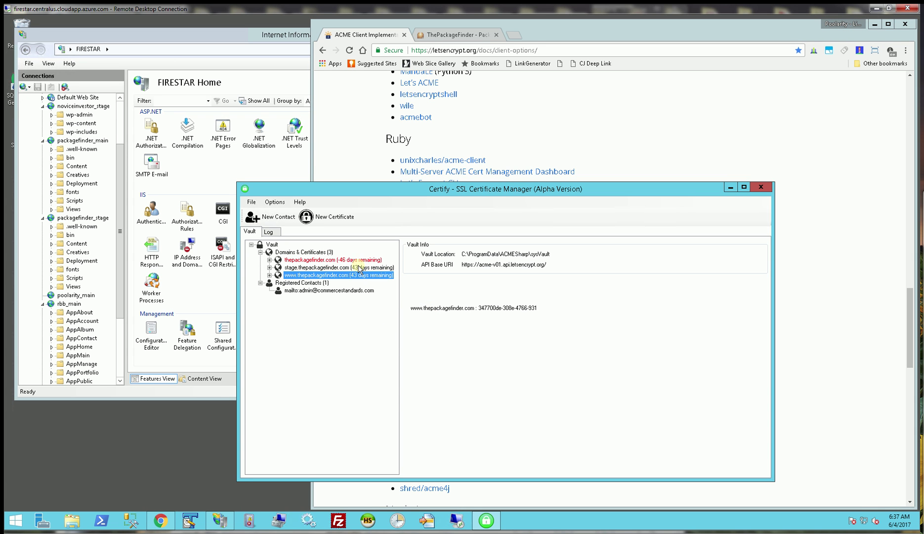
click(356, 261)
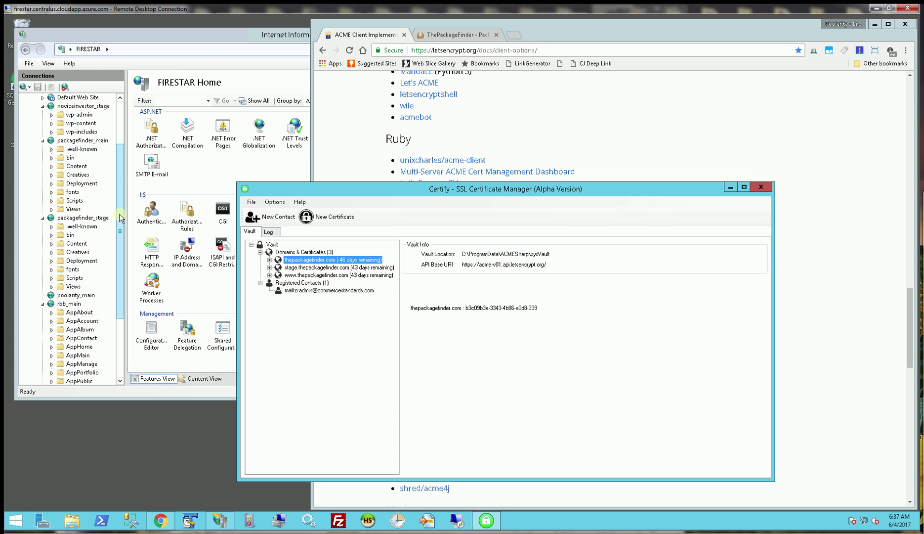
Open packagefinder_main's Site Bindings, select the https thepackagefinder.com row and widen Host Name
click(95, 144)
right_click(96, 142)
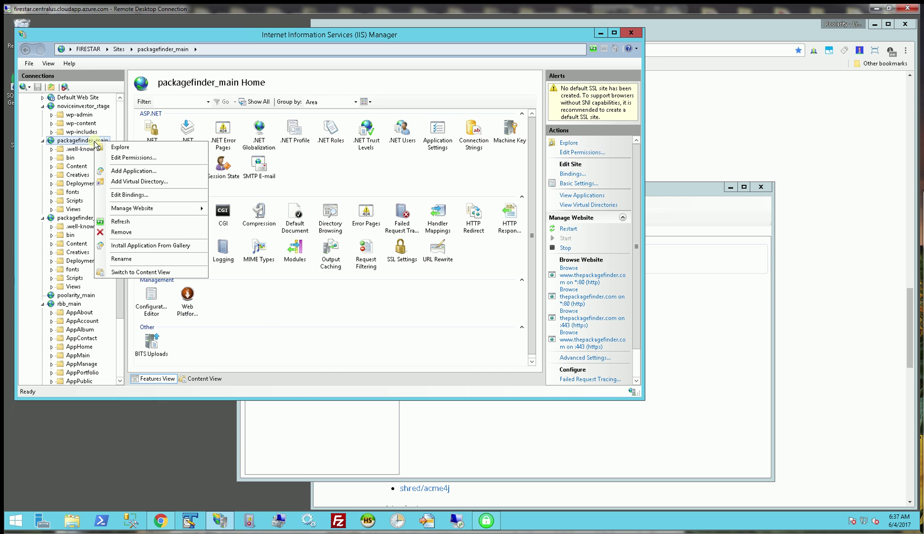
click(141, 196)
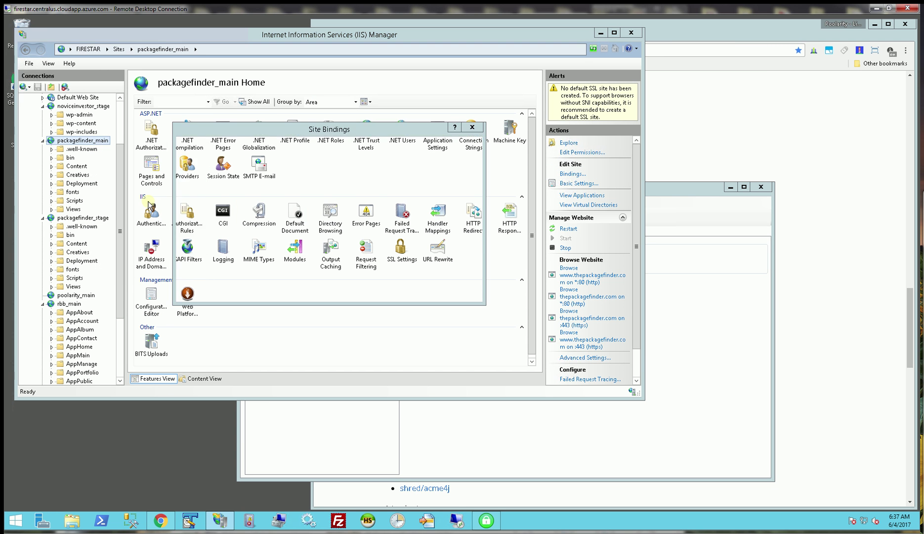
click(216, 177)
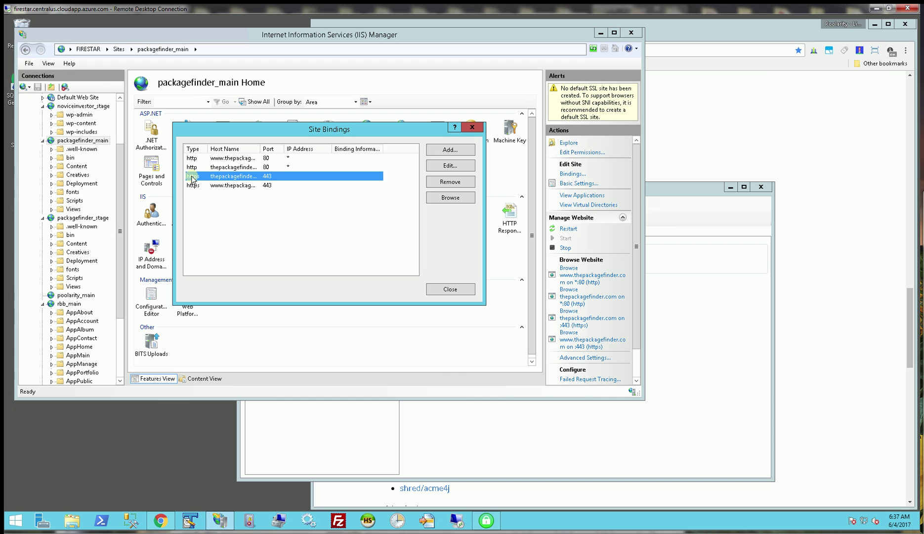
double_click(260, 149)
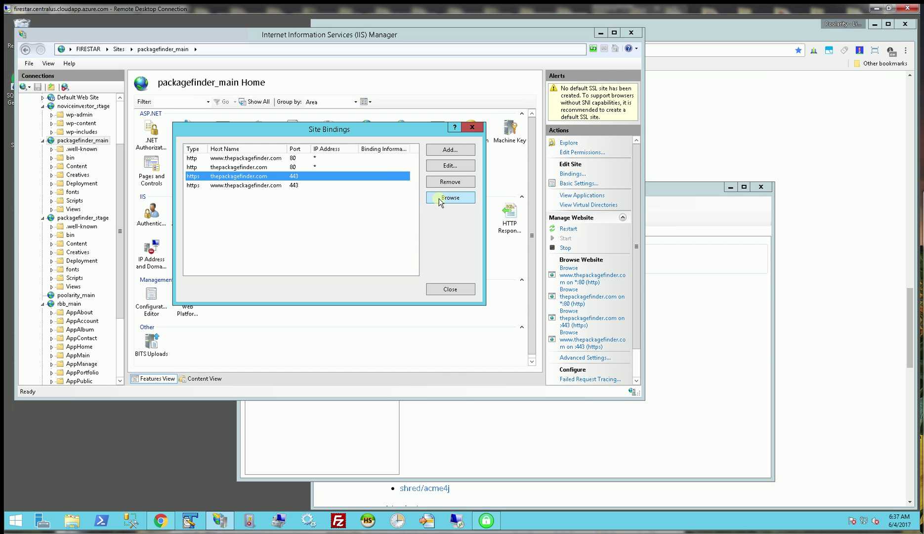
click(450, 167)
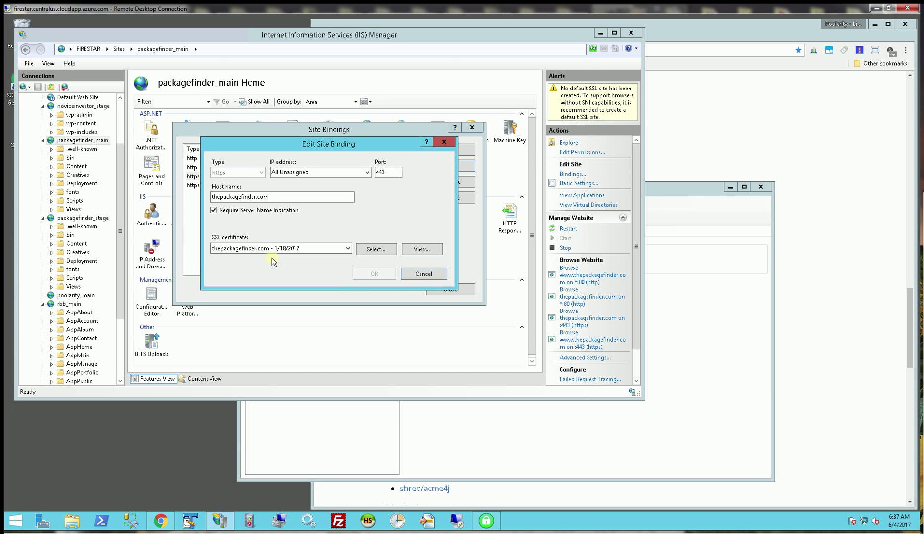
click(421, 250)
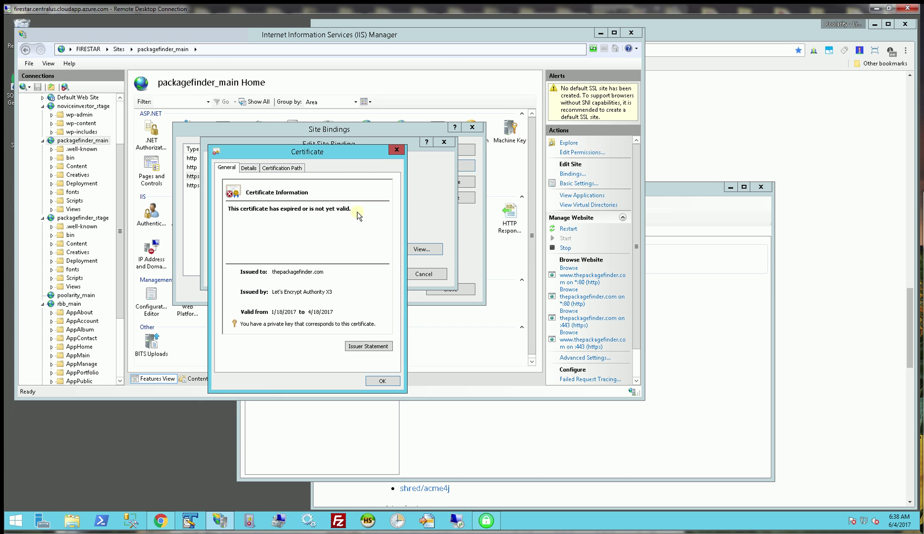
click(396, 149)
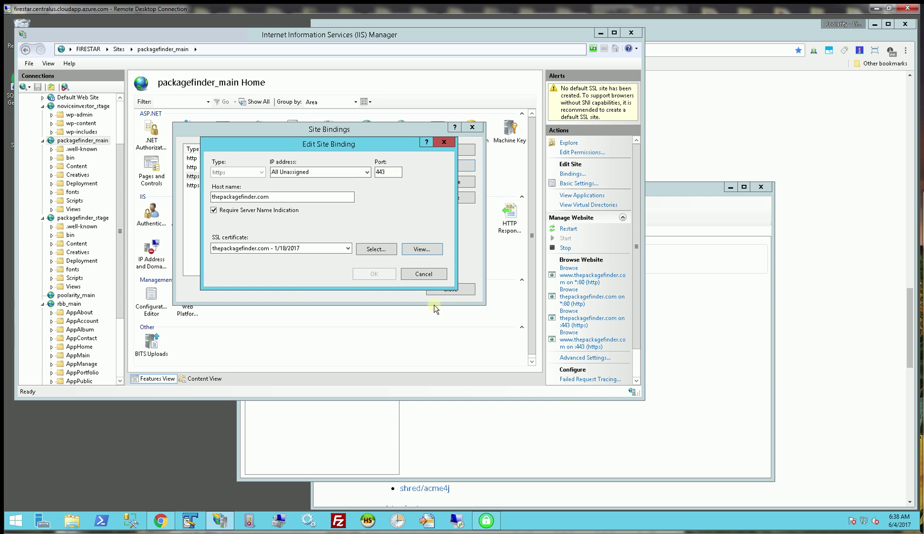
click(423, 274)
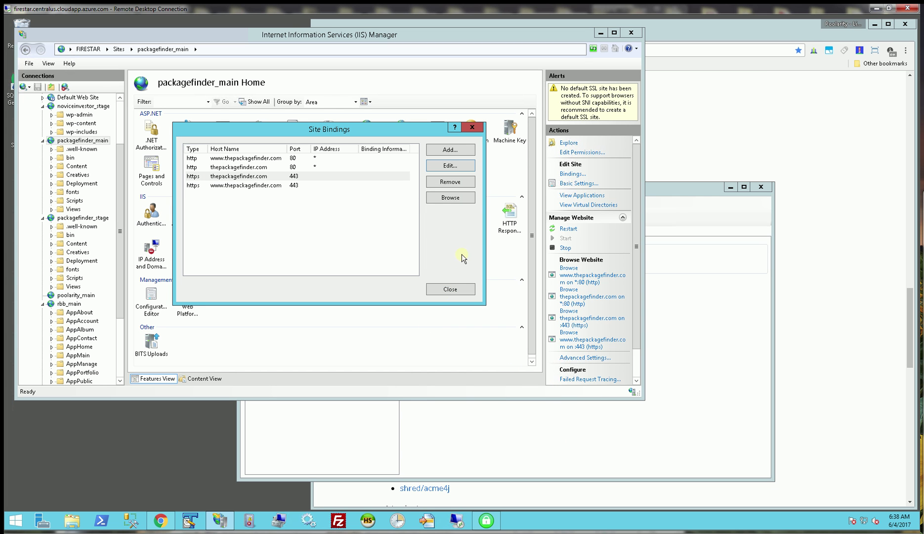
click(275, 177)
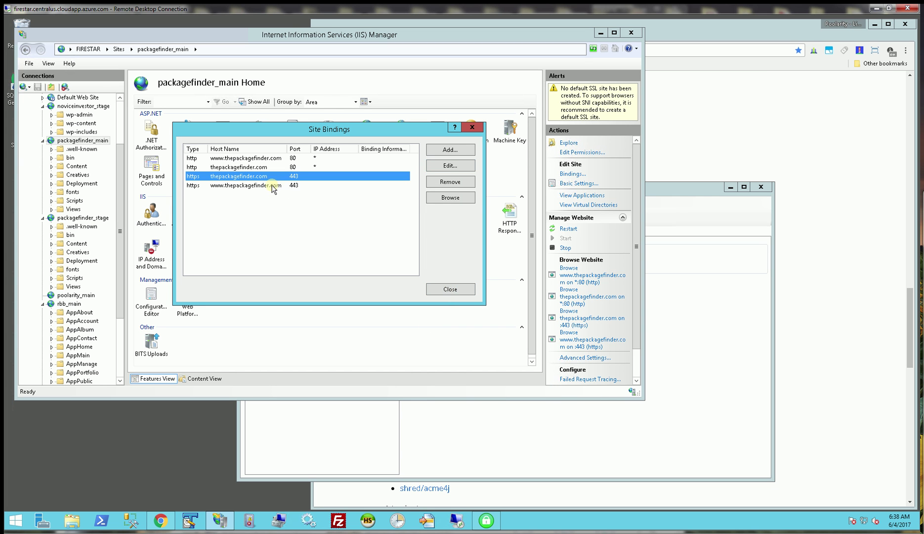
click(283, 186)
click(448, 166)
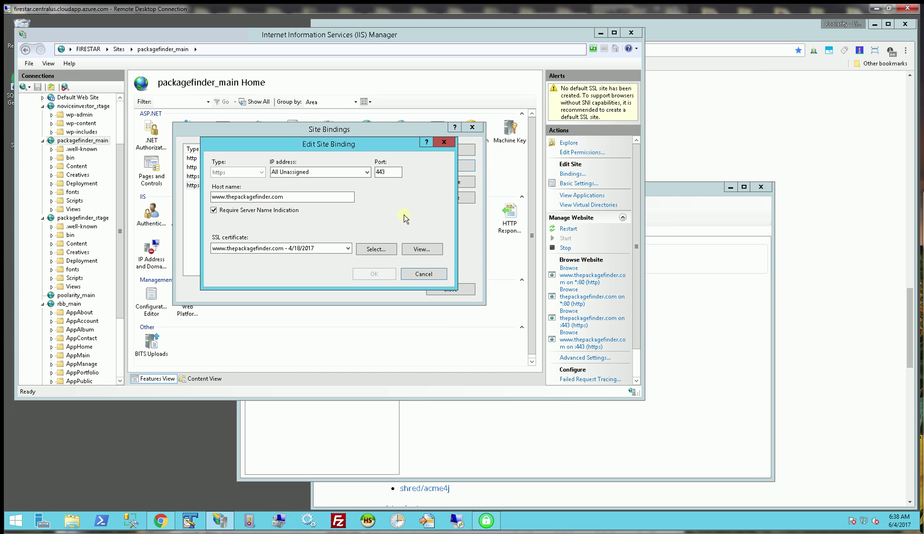
click(421, 250)
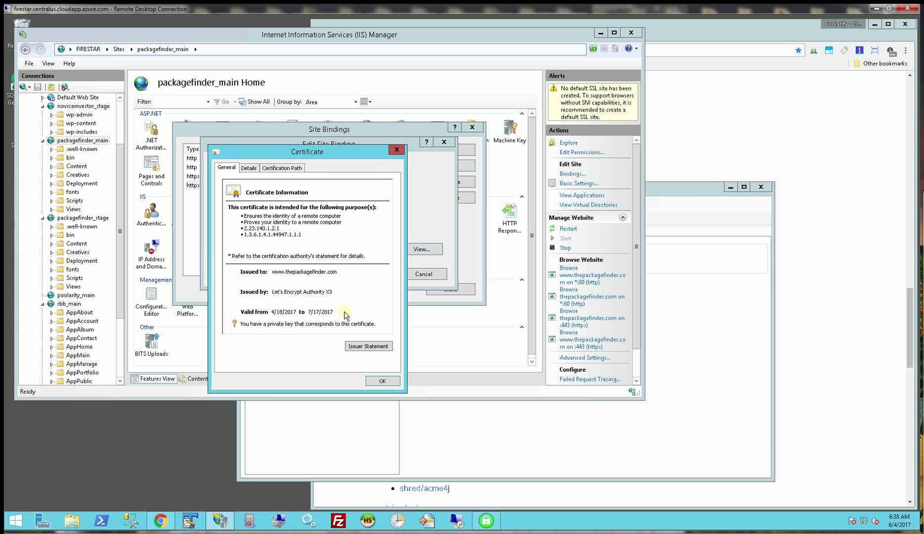
click(399, 152)
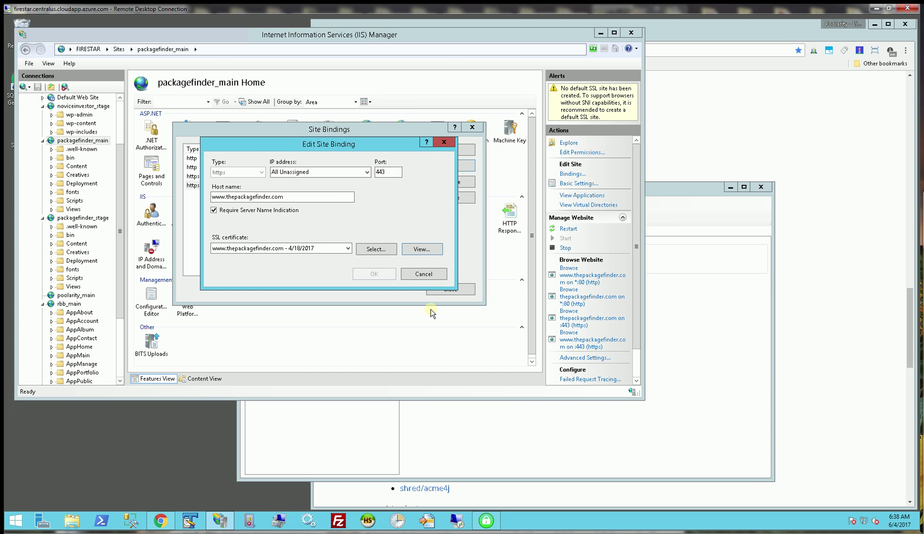
click(424, 274)
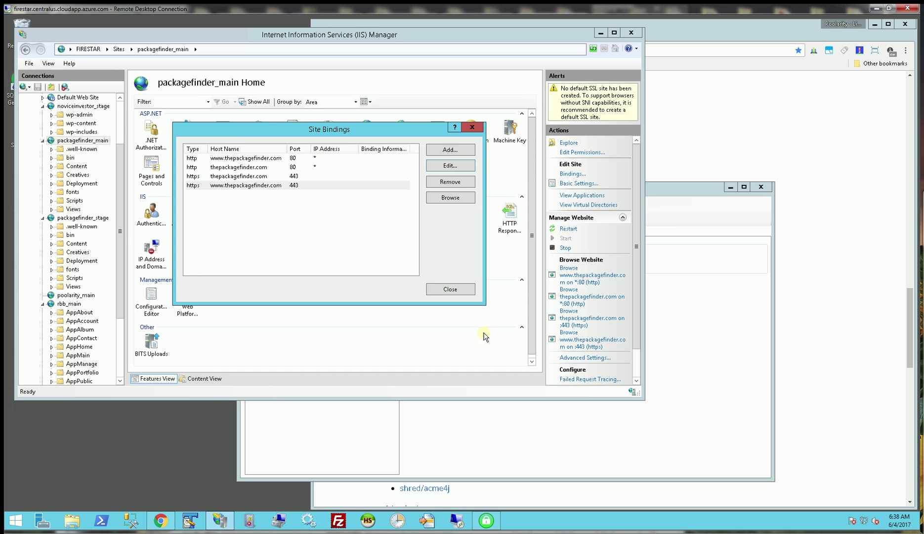
Close Site Bindings and bring the Certify certificate manager to the front
click(456, 290)
click(465, 345)
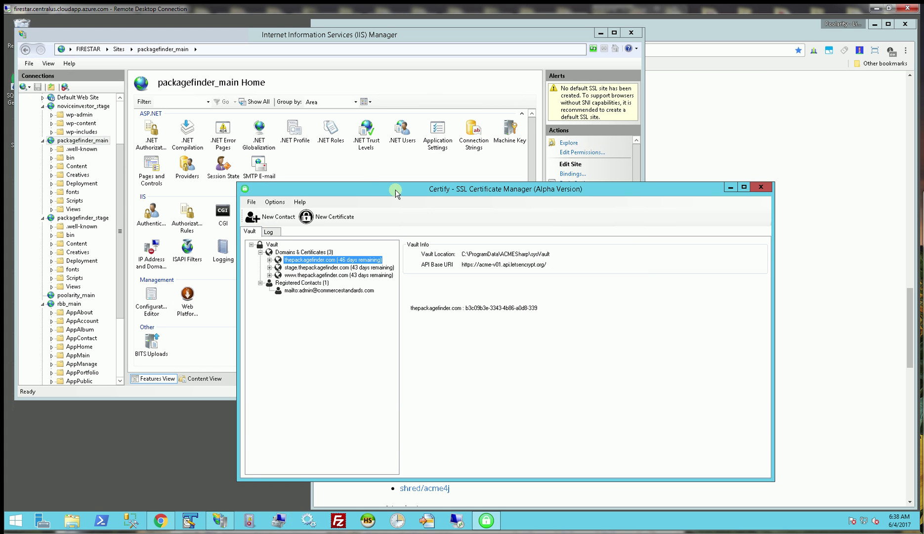
drag(394, 189, 361, 180)
click(771, 273)
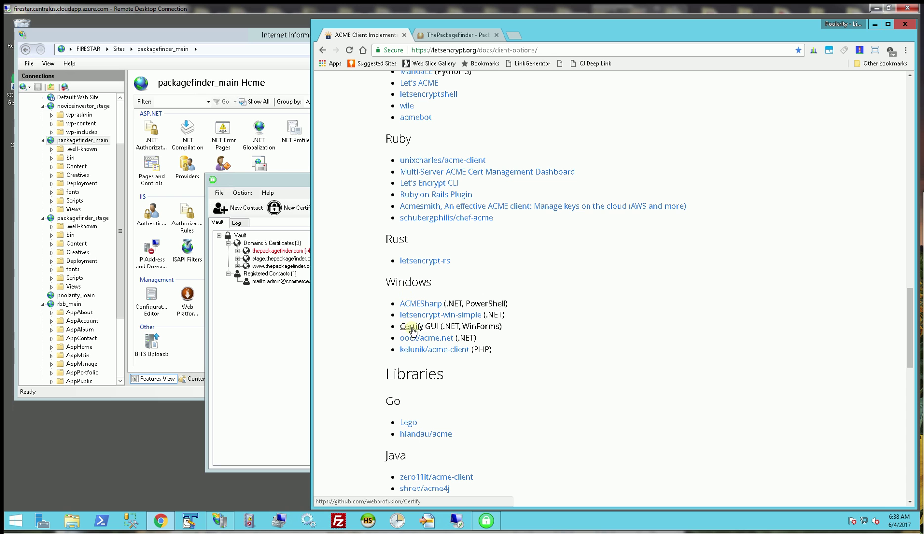
click(287, 340)
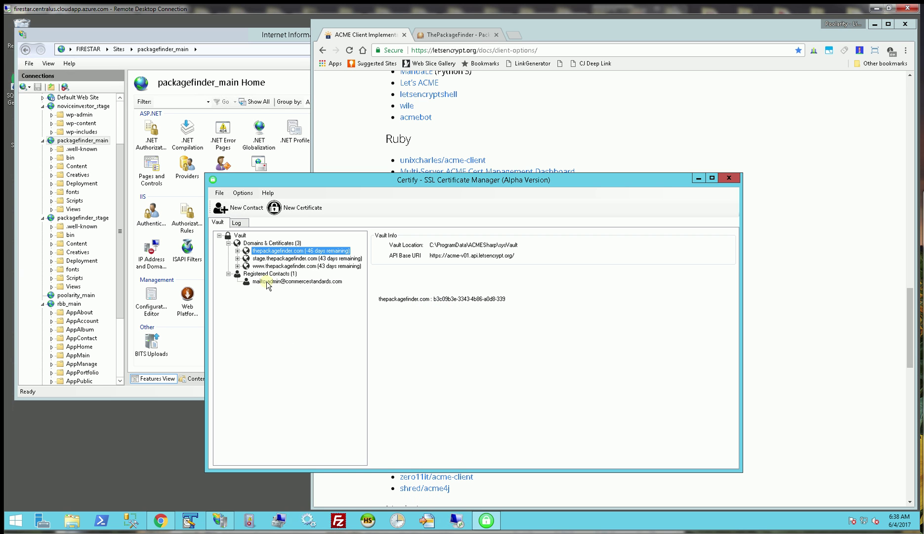
click(296, 259)
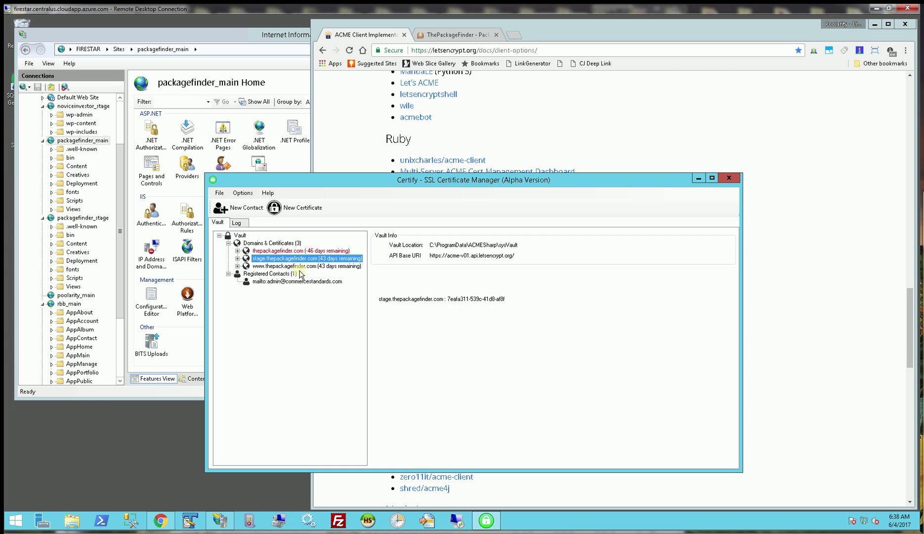
click(306, 251)
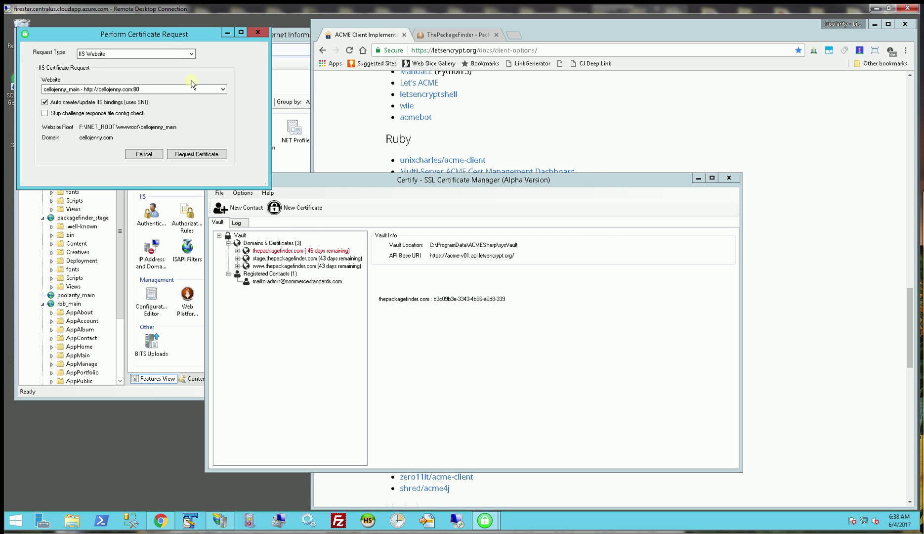
drag(175, 34, 512, 141)
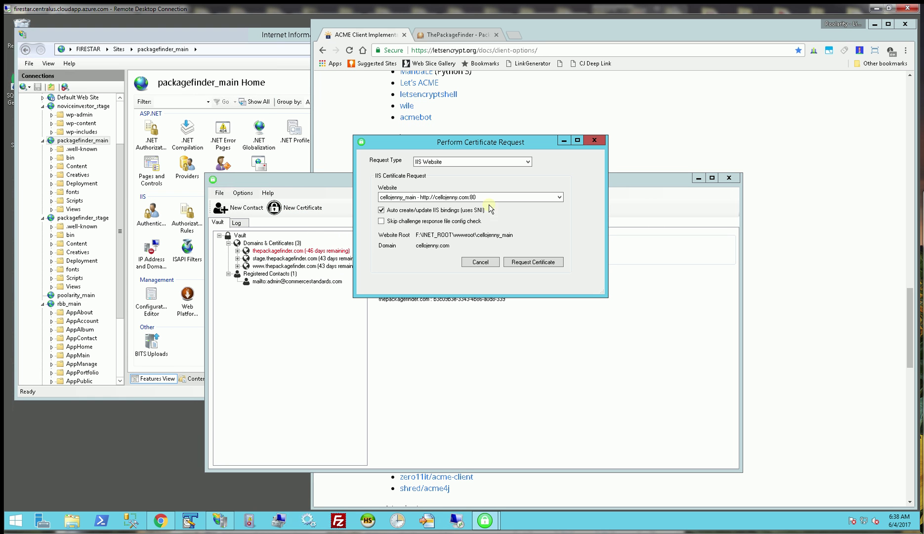
click(560, 197)
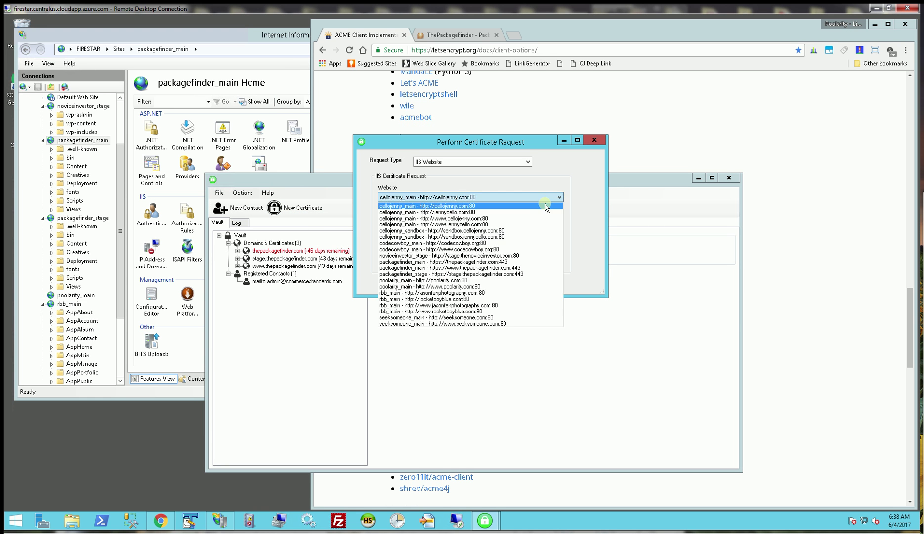
click(453, 262)
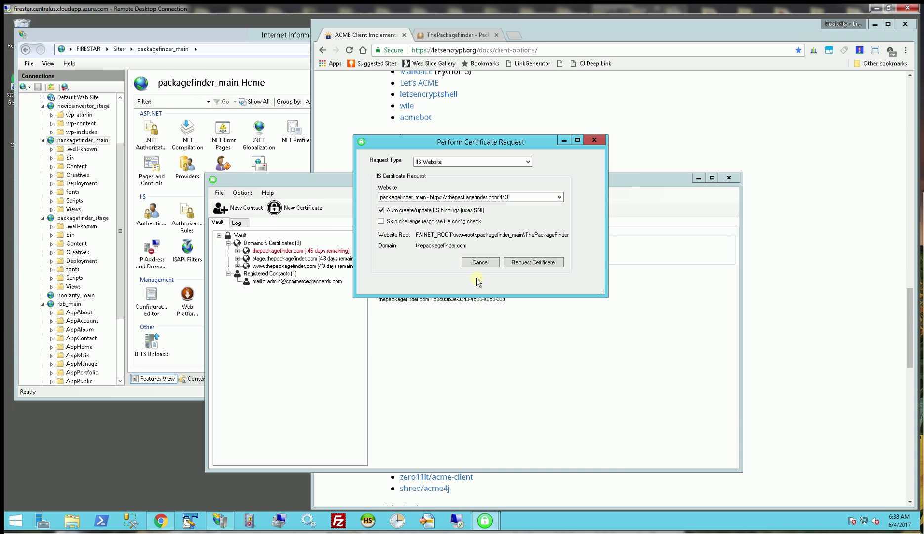
Request and confirm the new certificate, then compare www and thepackagefinder.com (89 days remaining)
click(532, 265)
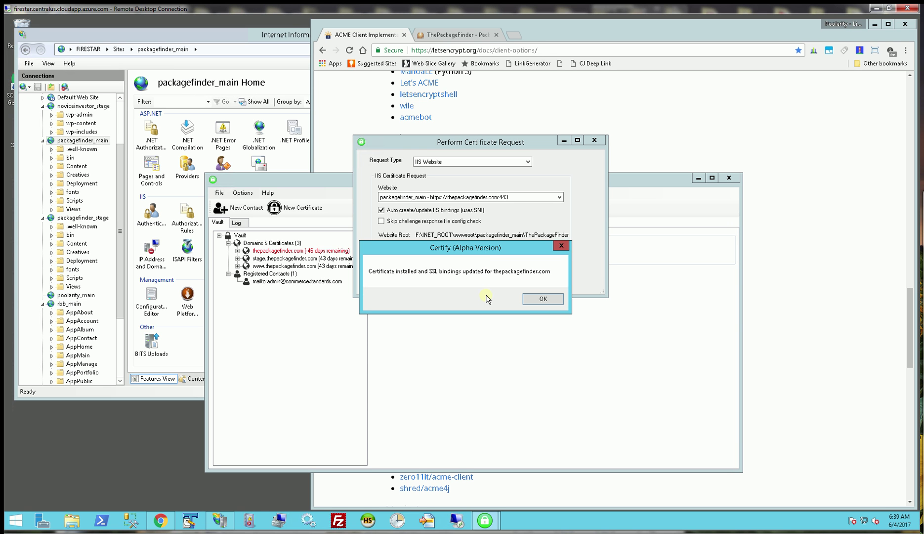
click(540, 299)
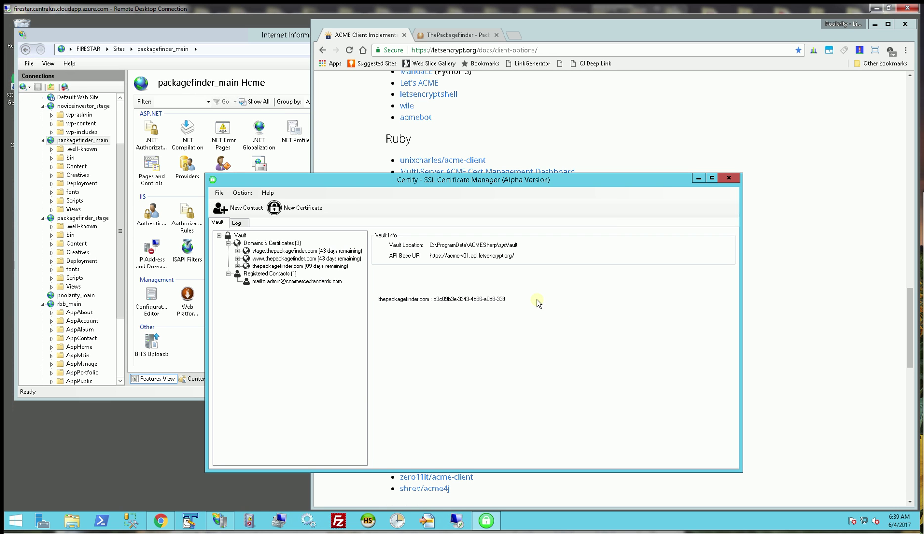
click(289, 259)
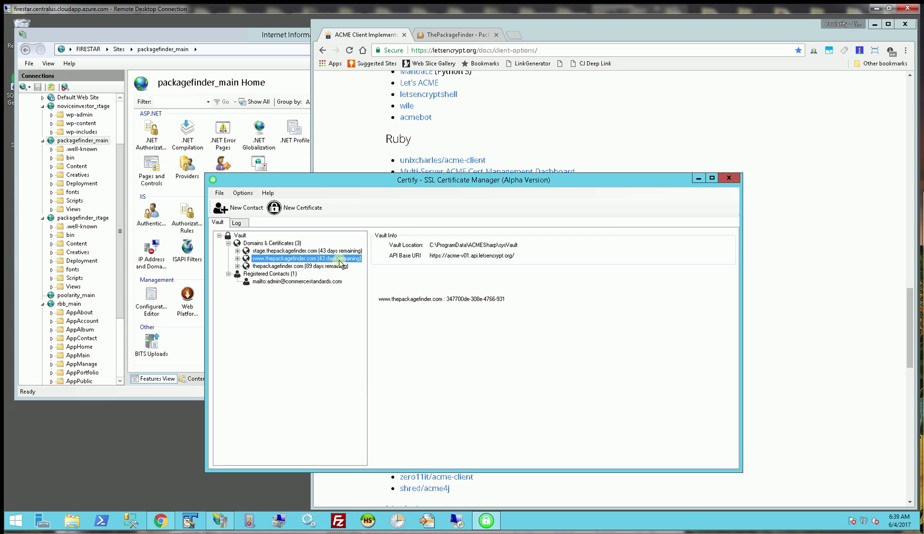
click(306, 267)
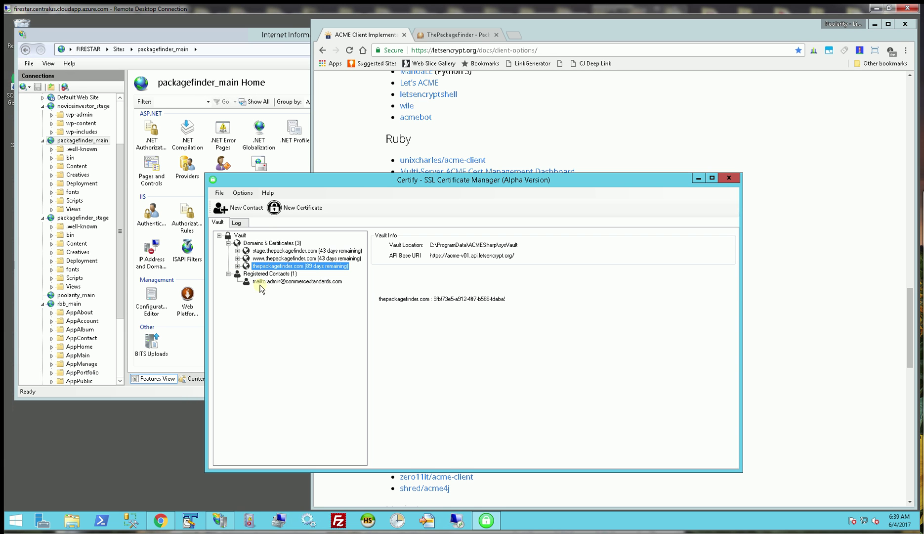
Open packagefinder_main's https thepackagefinder.com binding and view its assigned certificate
click(278, 35)
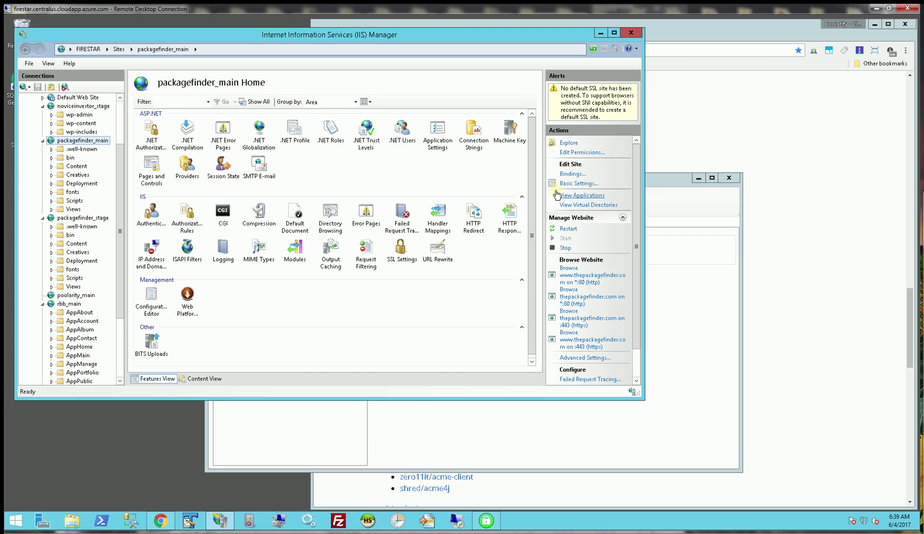
right_click(101, 140)
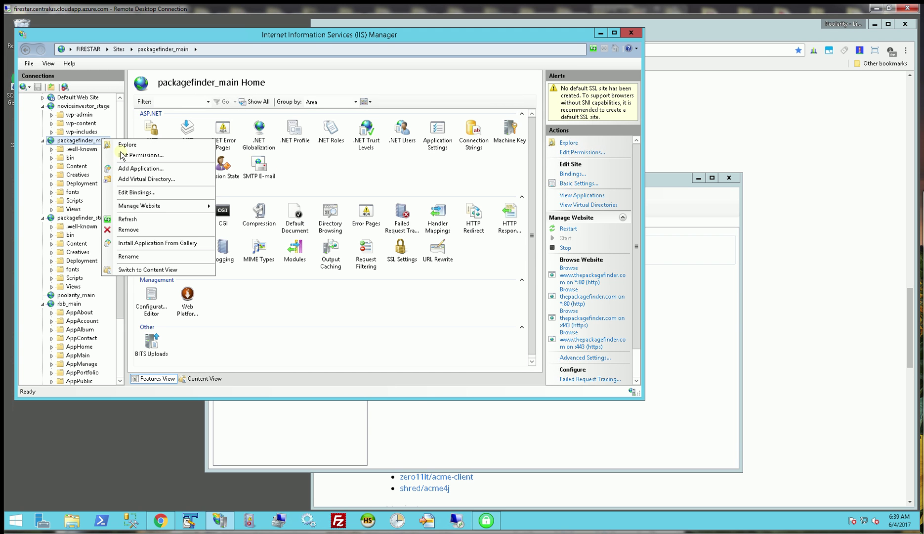
click(173, 192)
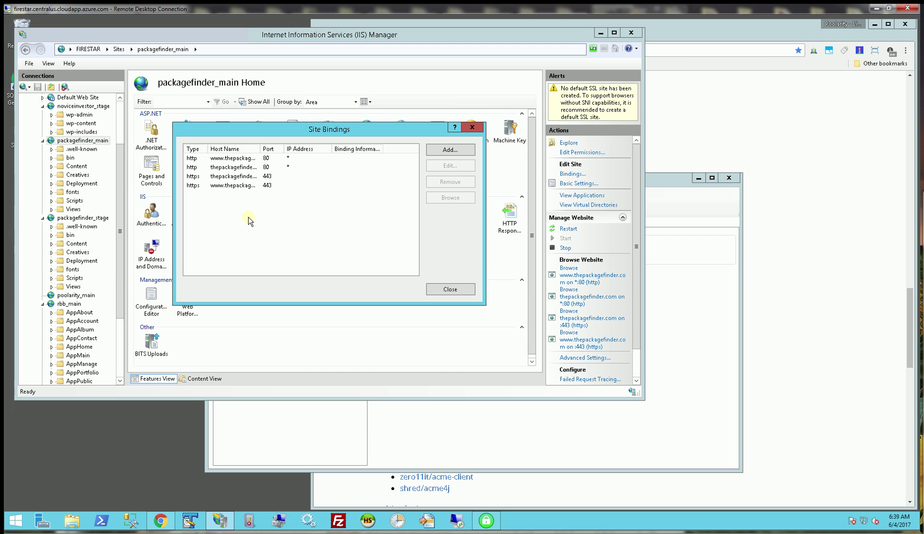
click(239, 177)
click(452, 165)
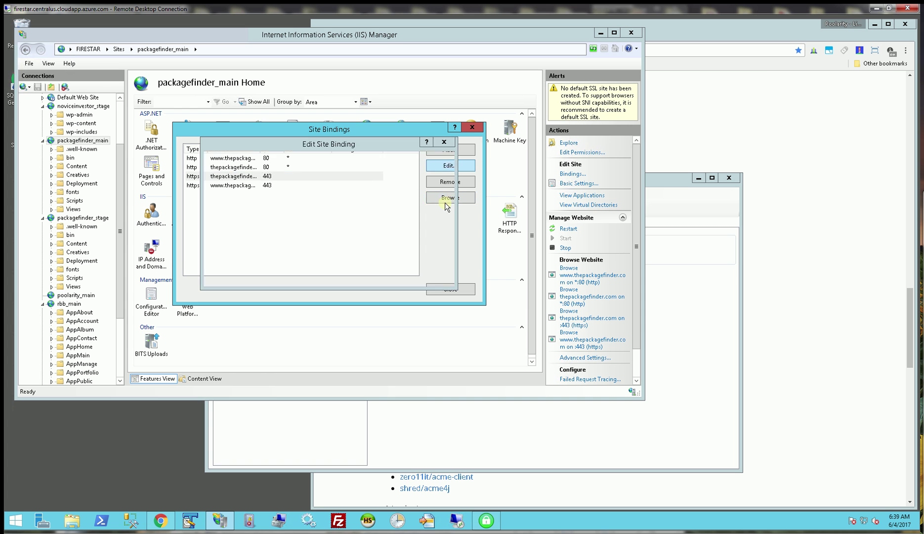
click(422, 251)
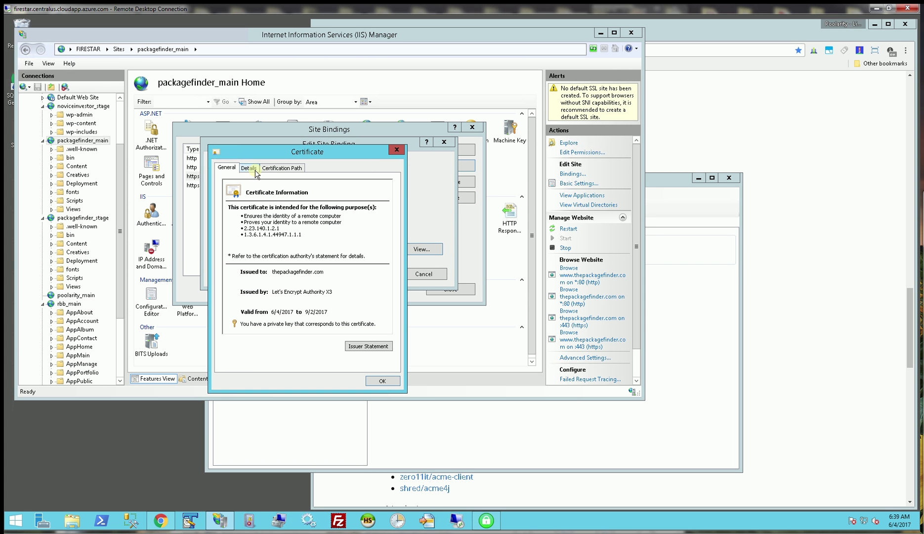
Confirm in Details and Certification Path that the certificate chains to Let's Encrypt Authority X3
click(255, 169)
click(284, 168)
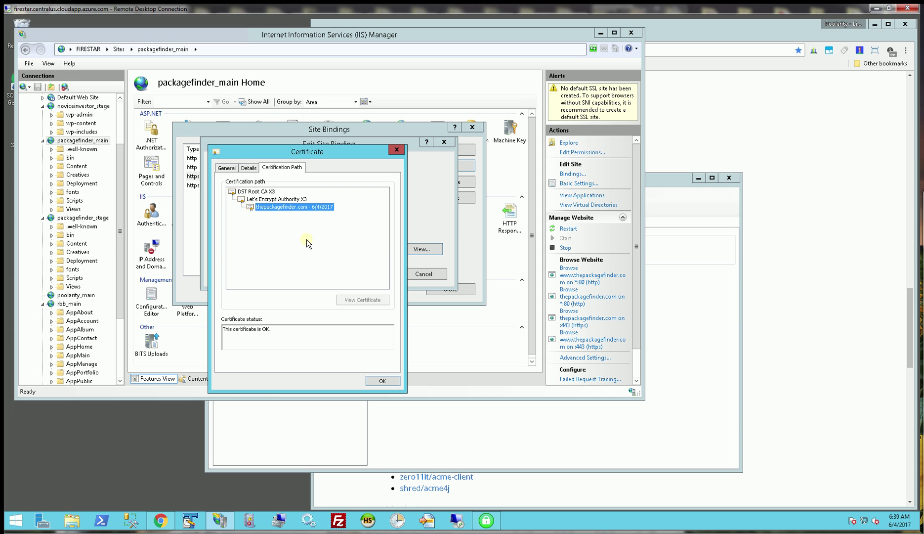
click(275, 199)
click(297, 207)
click(282, 199)
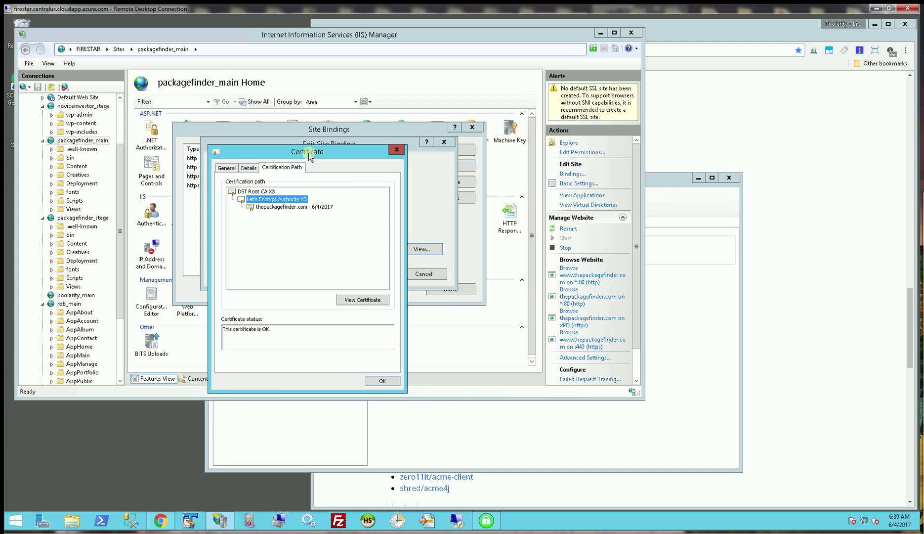
drag(369, 158, 411, 205)
Scroll through the ACME client list and back up to the Certbot recommendation at the top
click(791, 225)
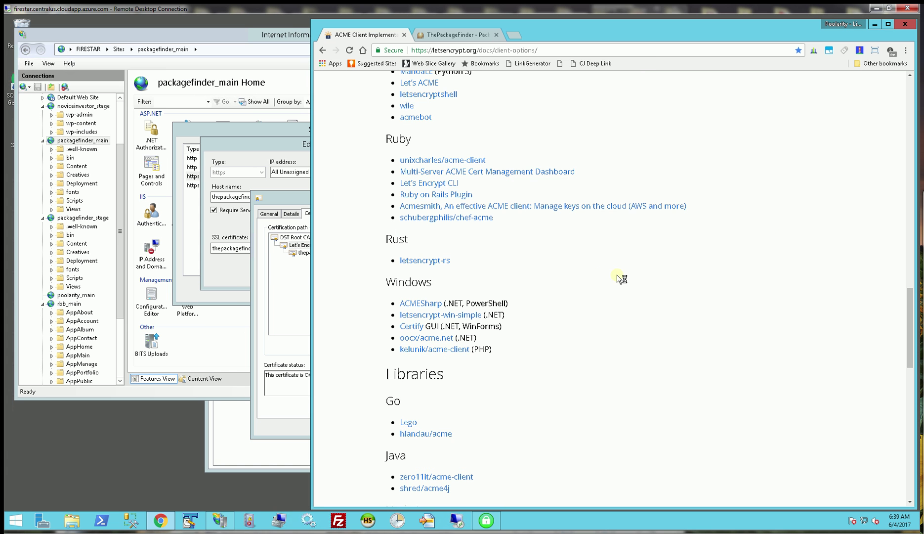
scroll(568, 346, down, 4)
scroll(563, 339, down, 5)
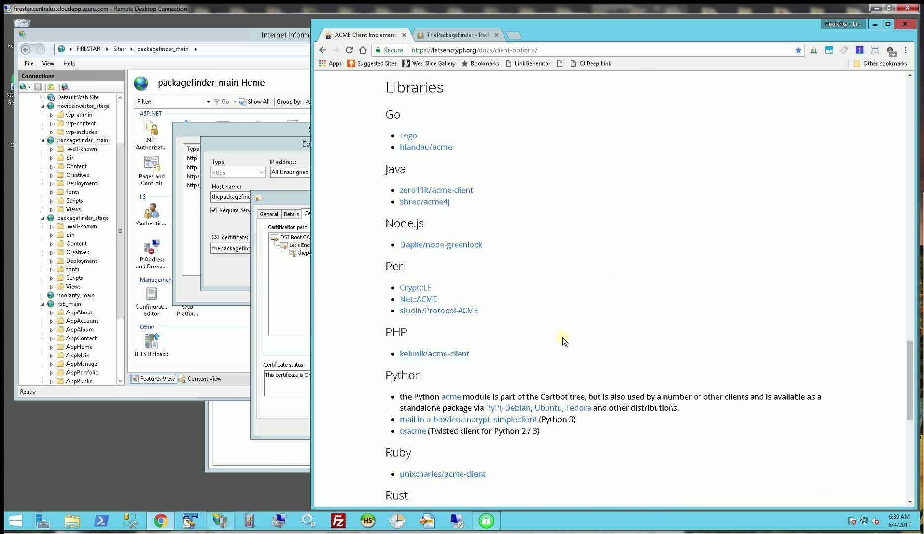
scroll(562, 335, down, 2)
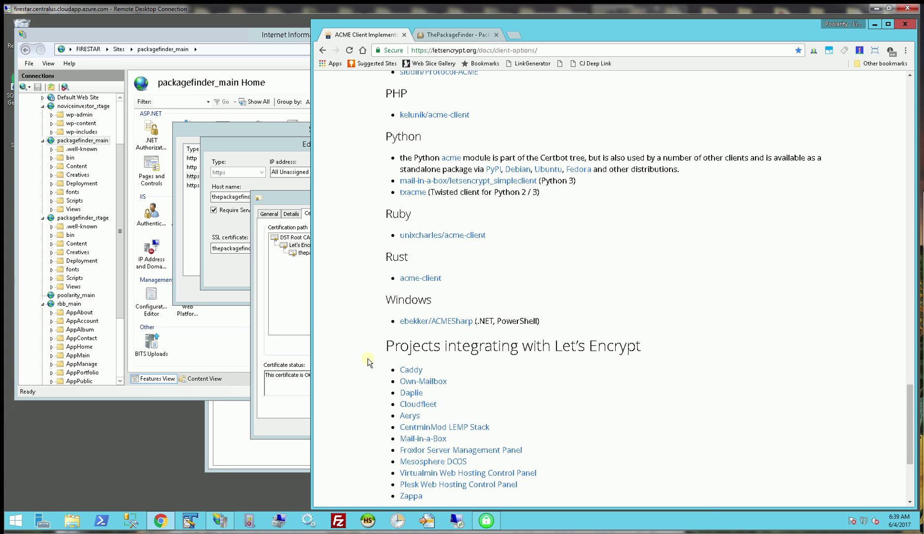
scroll(368, 362, down, 1)
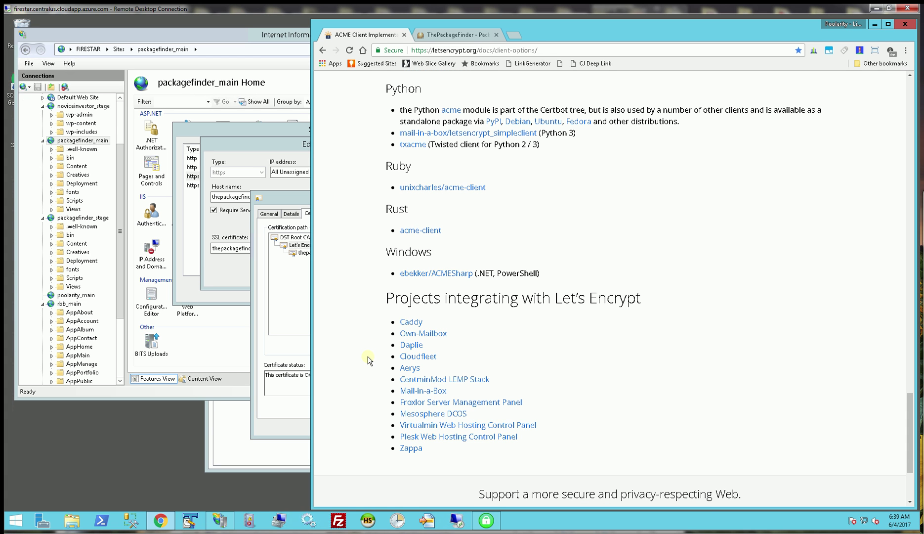
scroll(368, 360, up, 2)
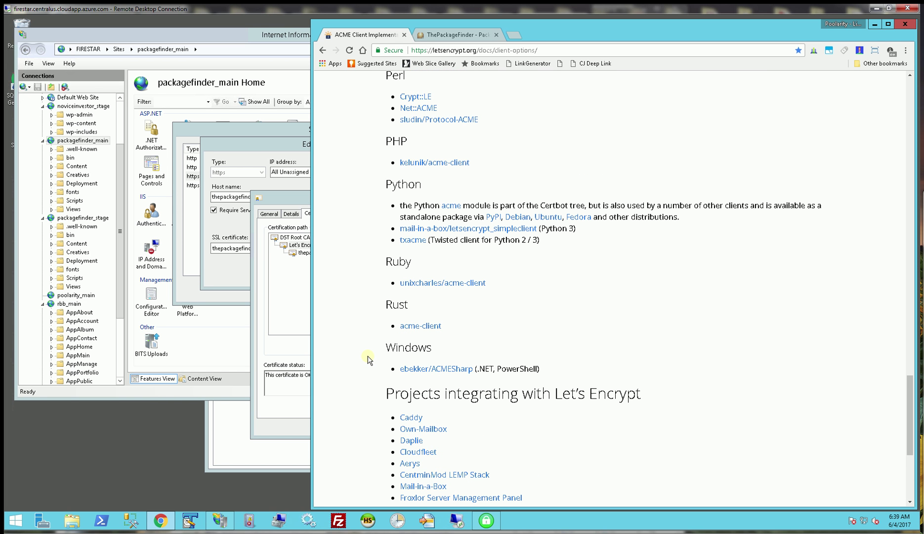
scroll(368, 360, up, 1)
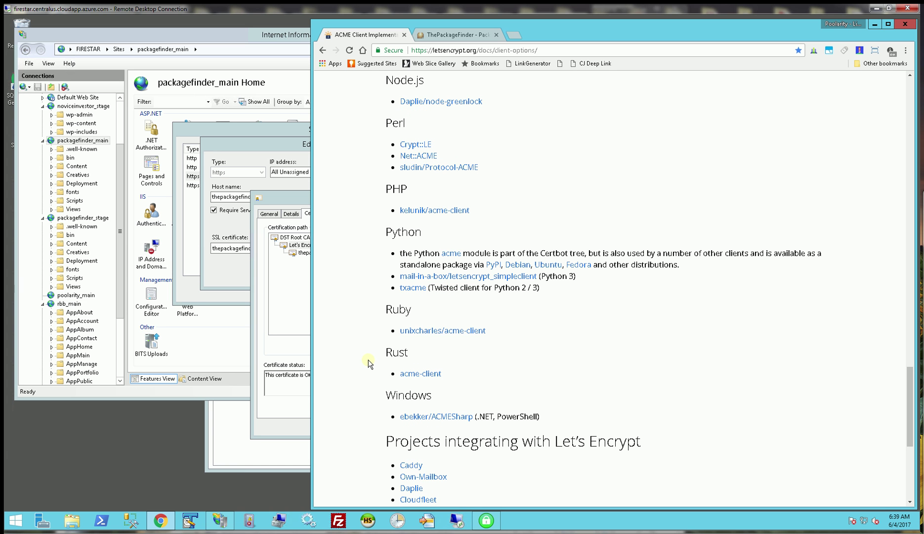
scroll(368, 362, up, 2)
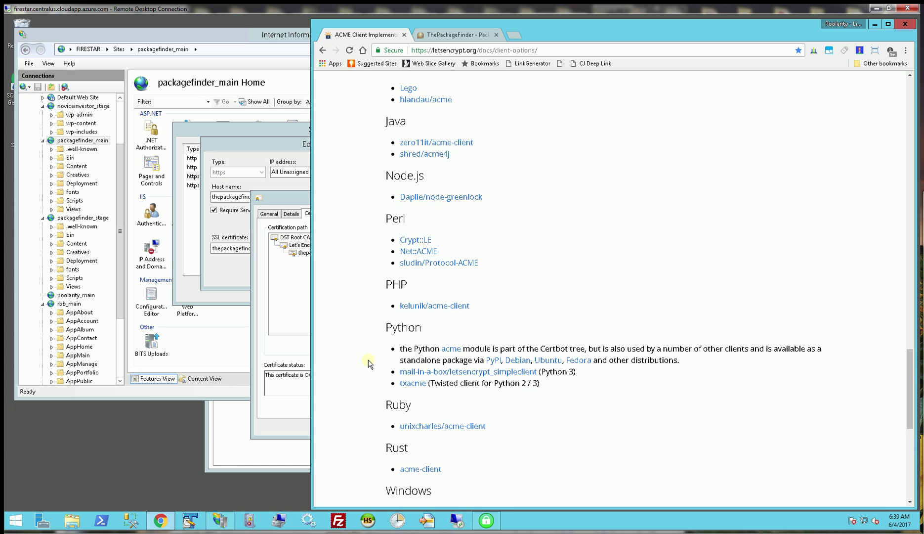
scroll(367, 362, up, 3)
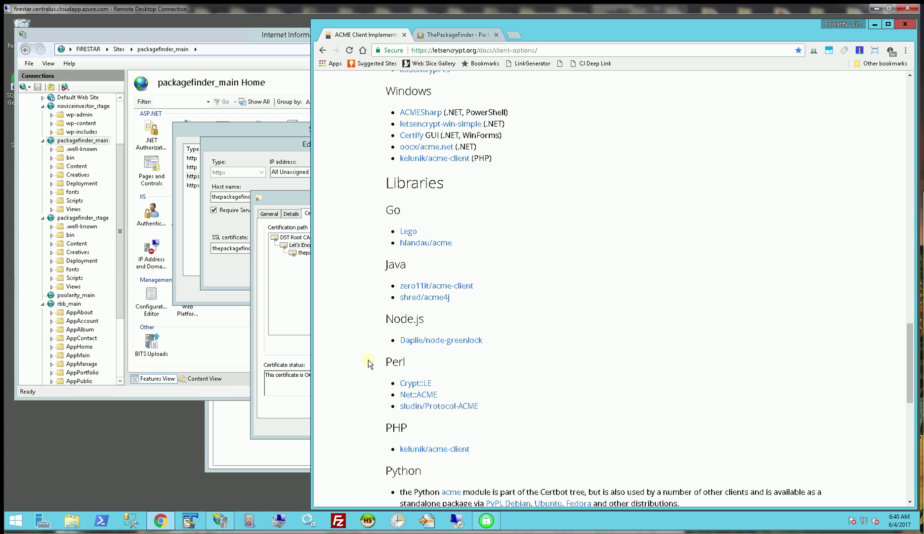
scroll(367, 363, up, 2)
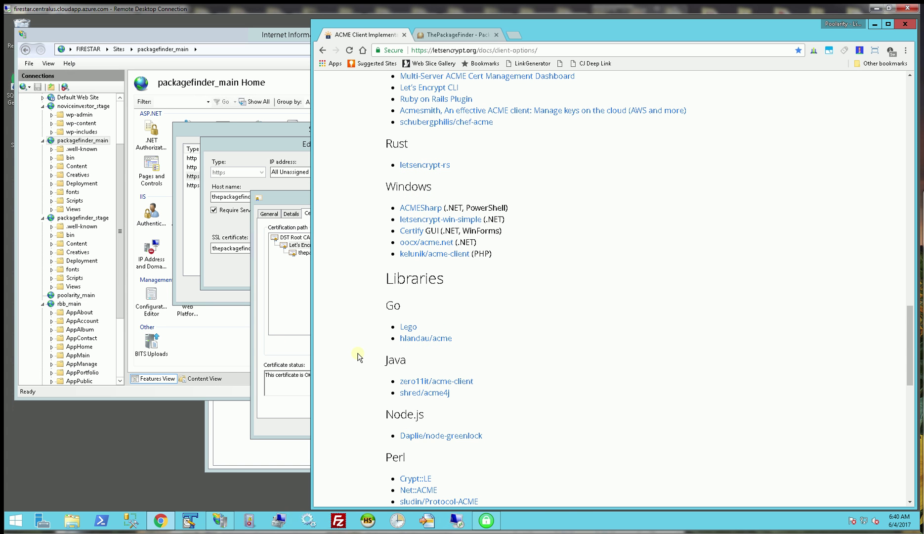
scroll(359, 357, up, 2)
scroll(358, 356, up, 12)
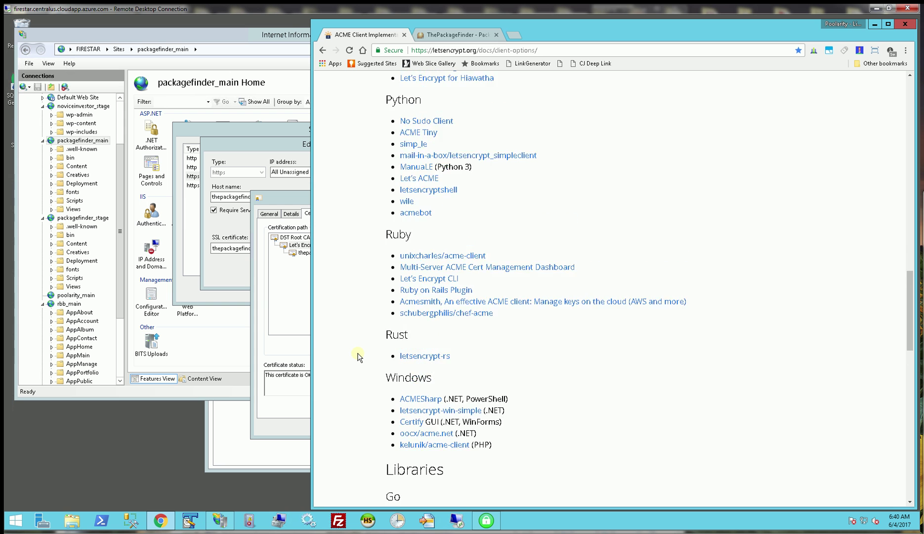
scroll(373, 129, up, 13)
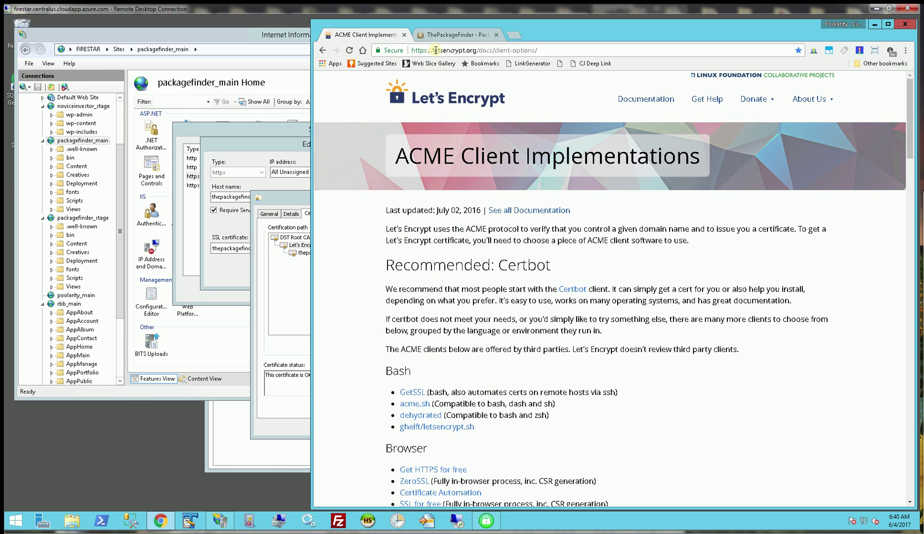
drag(433, 50, 479, 50)
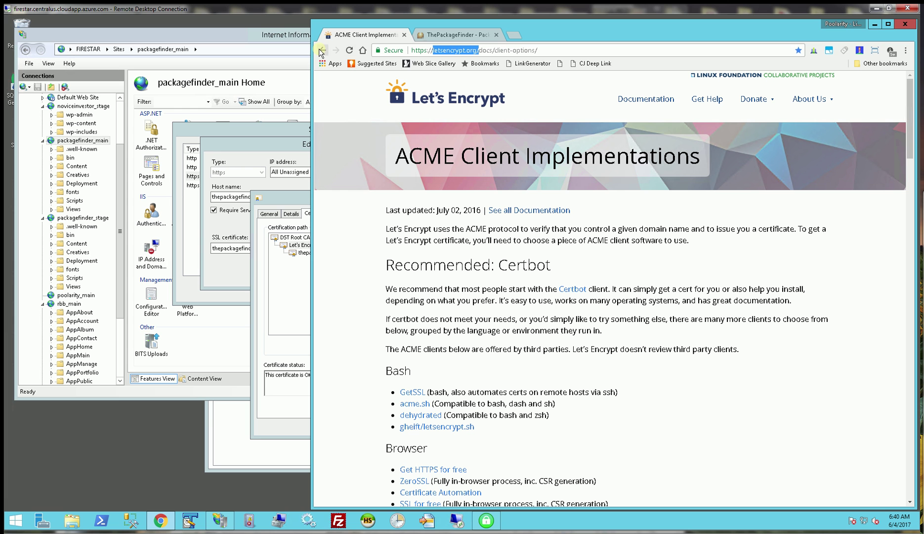
click(368, 277)
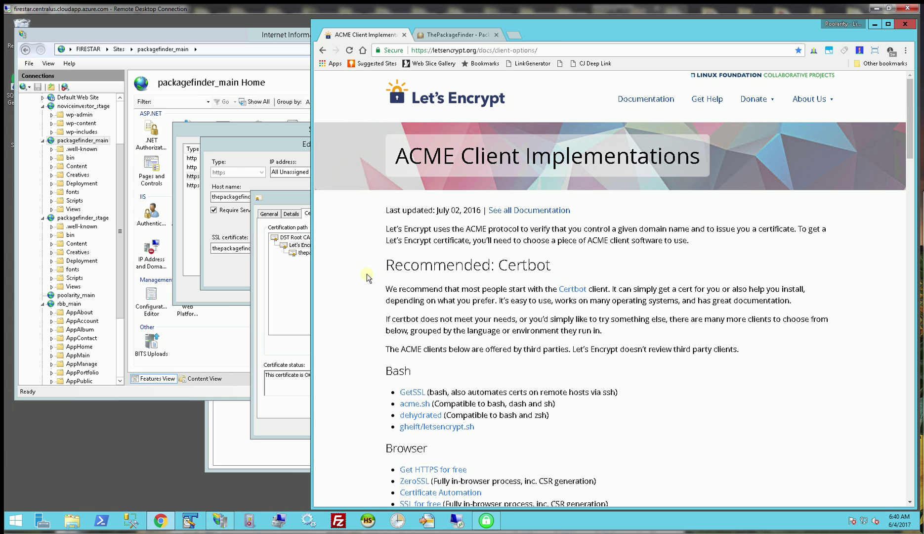